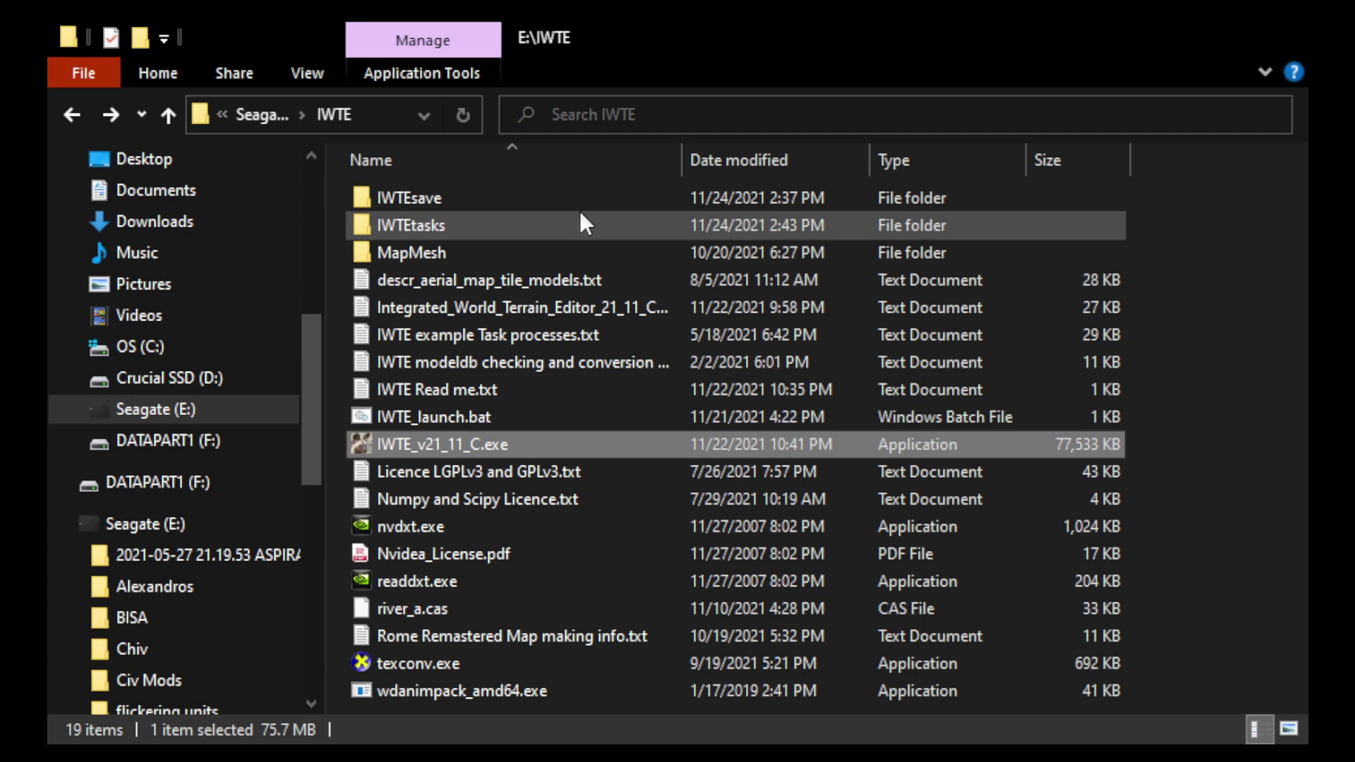
Step: Glance into the IWTEsave and IWTEtasks folders, then open E:\IWTE\MapMesh
{"action": "double_click", "coordinate": [435, 198]}
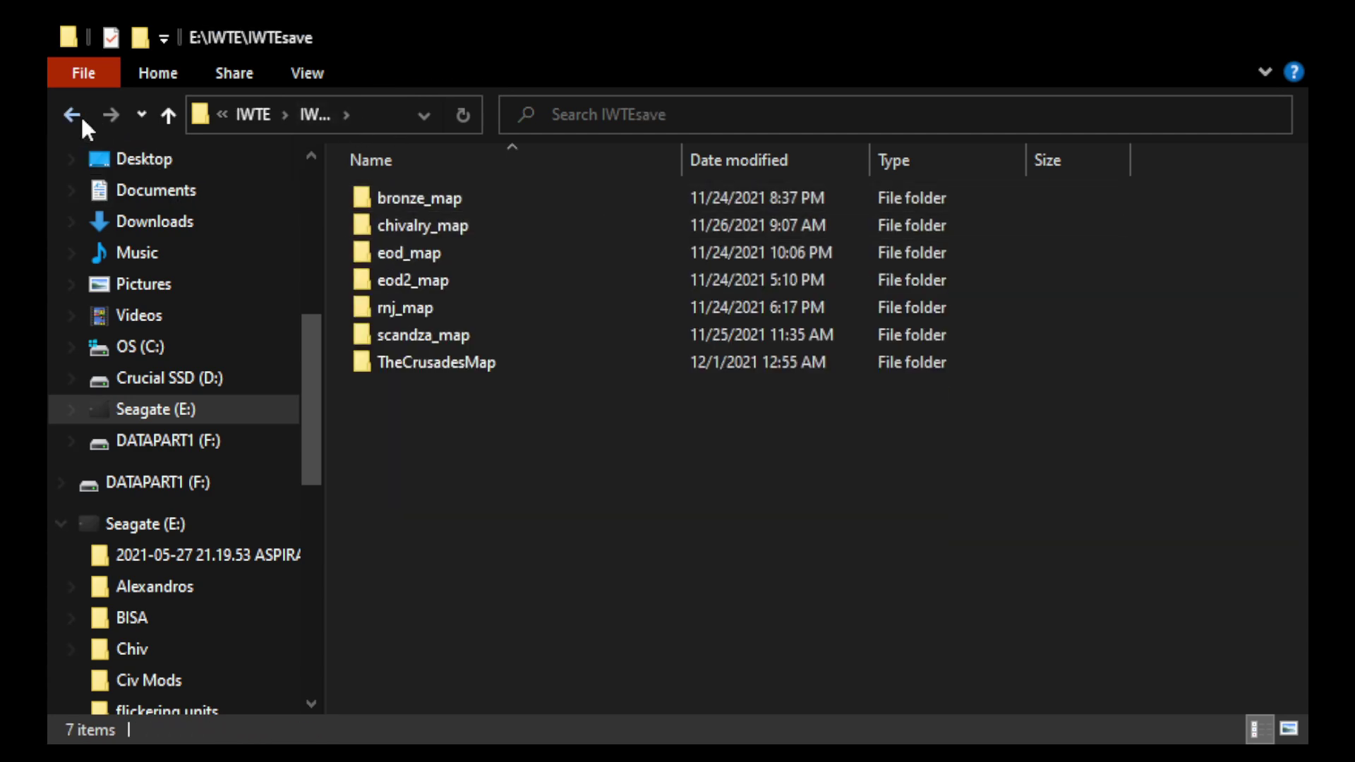
{"action": "left_click", "coordinate": [72, 114]}
{"action": "double_click", "coordinate": [459, 223]}
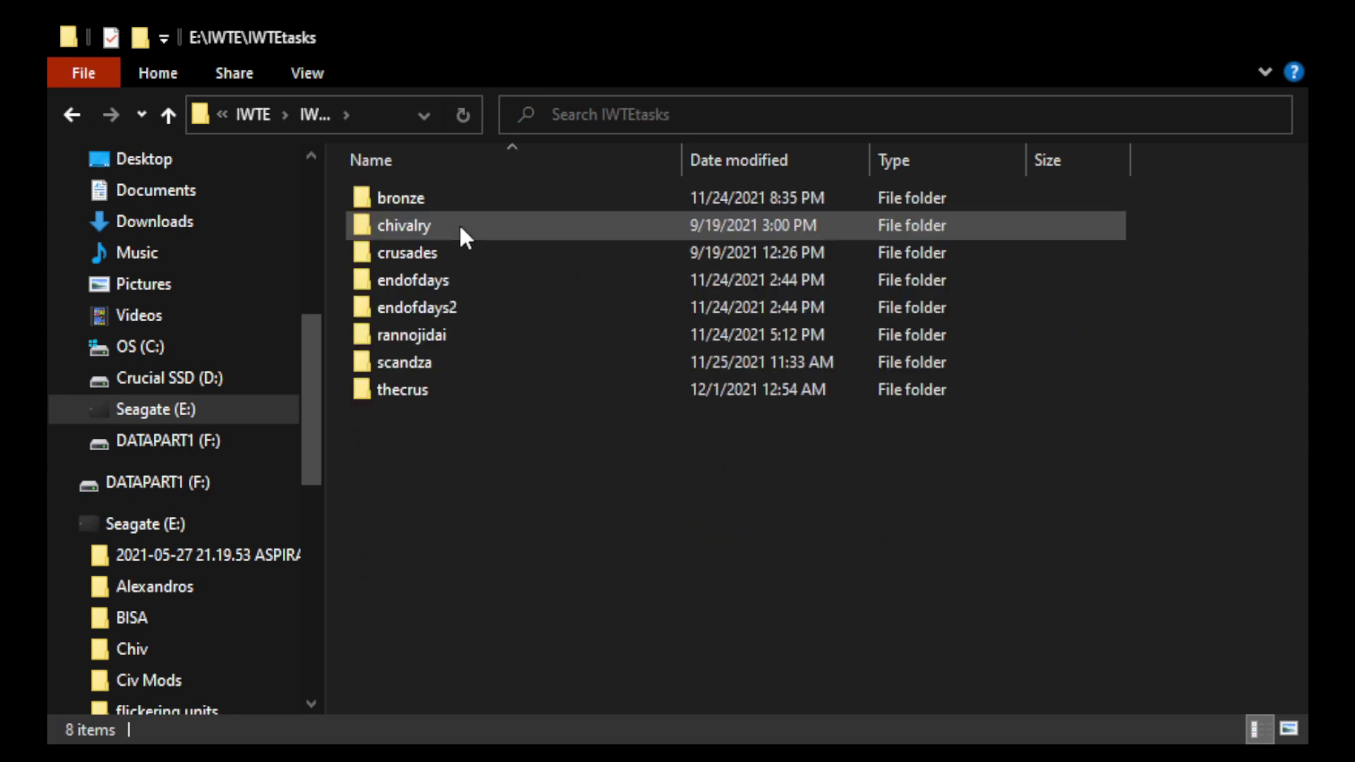
{"action": "left_click", "coordinate": [72, 114]}
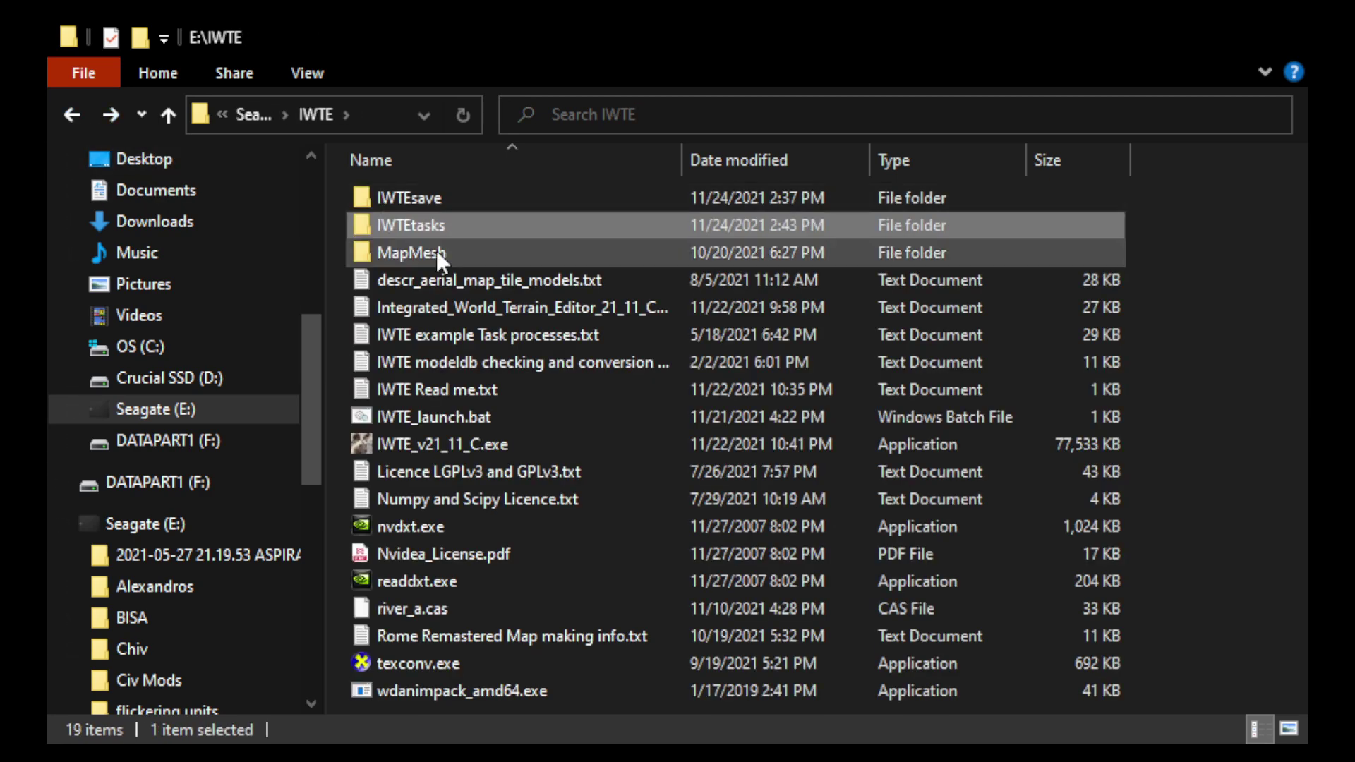
{"action": "double_click", "coordinate": [436, 250]}
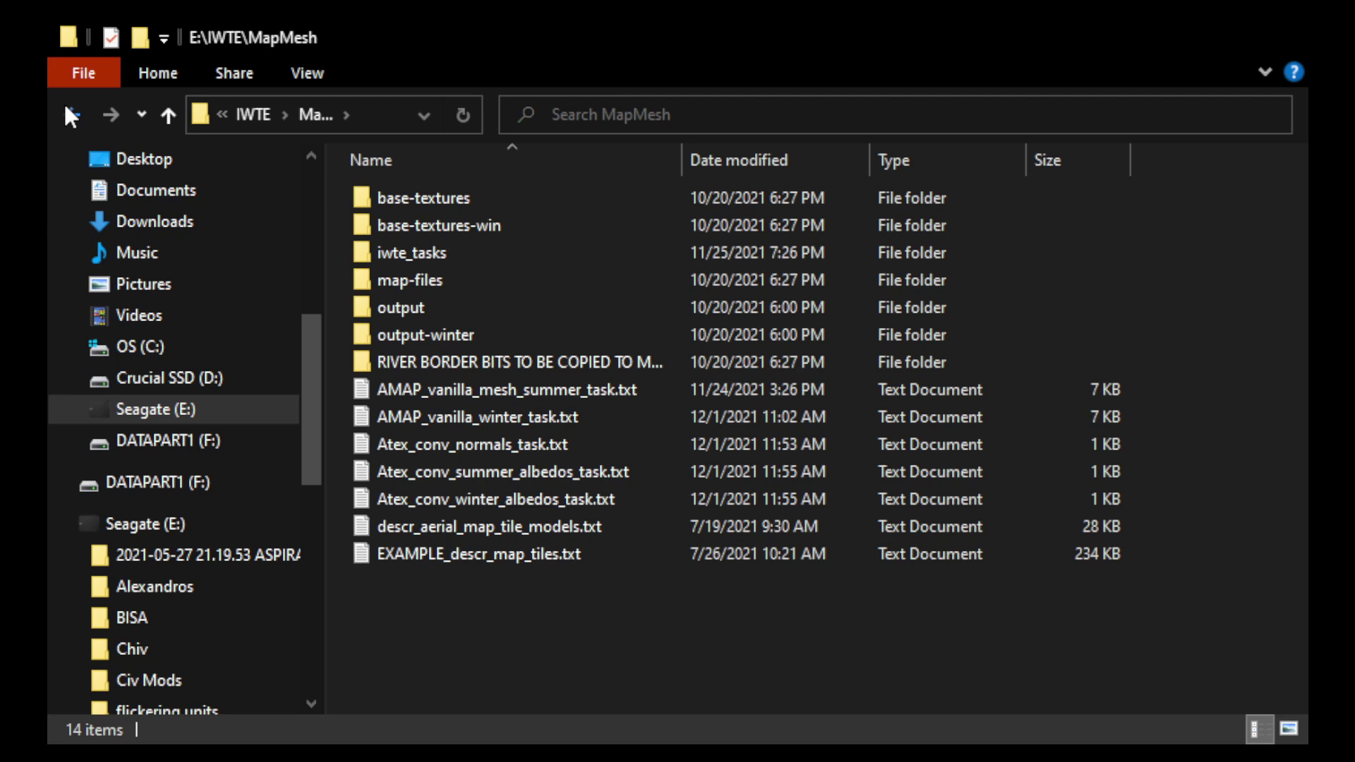
Step: Back in E:\IWTE, open IWTEtasks > chivalry > iwte_tasks
{"action": "left_click", "coordinate": [69, 112]}
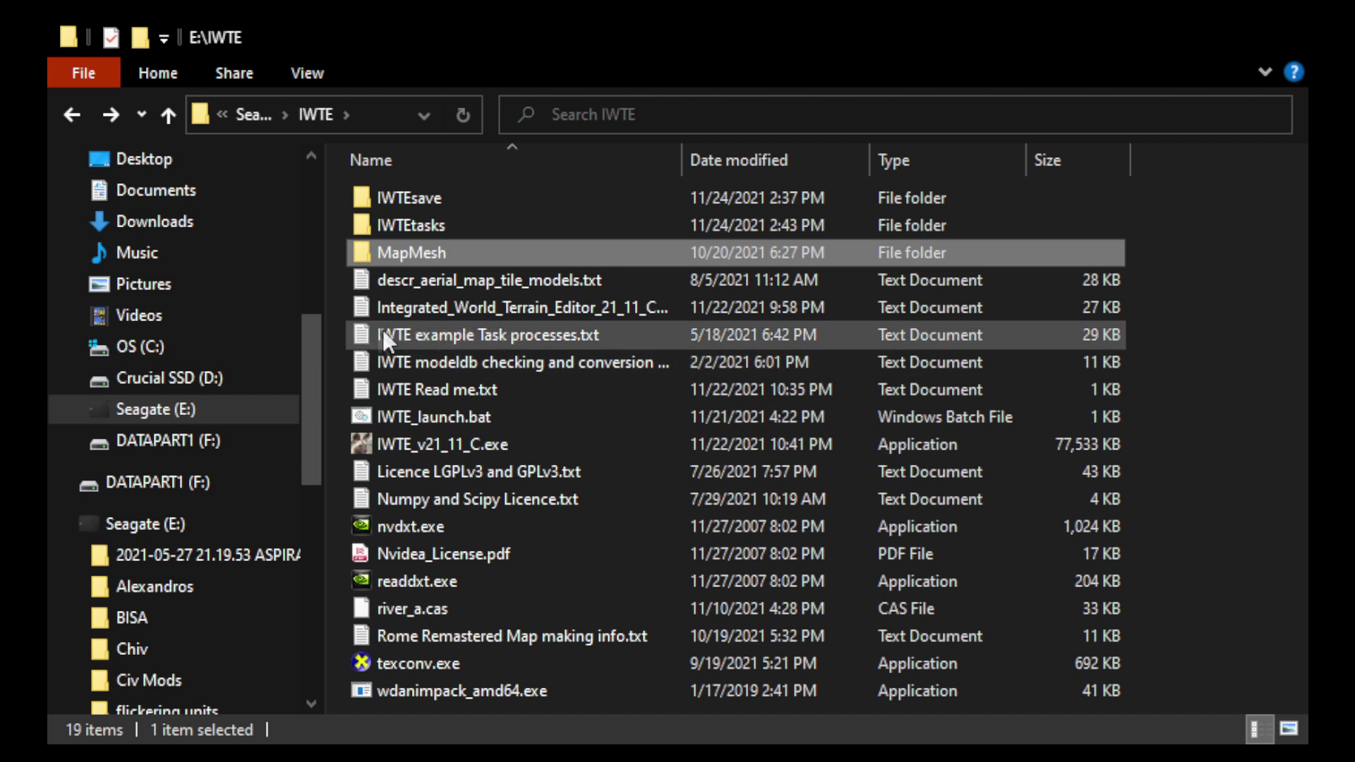
{"action": "left_click", "coordinate": [480, 329]}
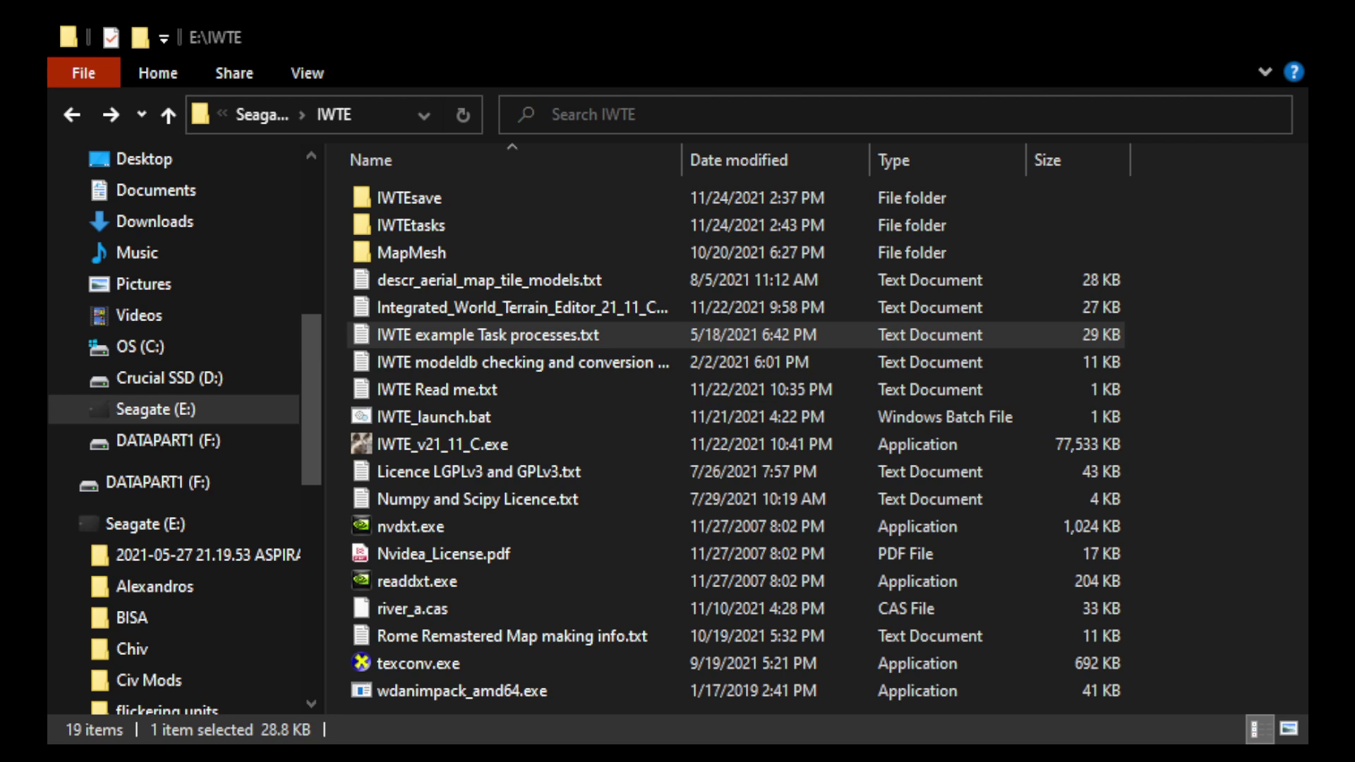
{"action": "double_click", "coordinate": [476, 223]}
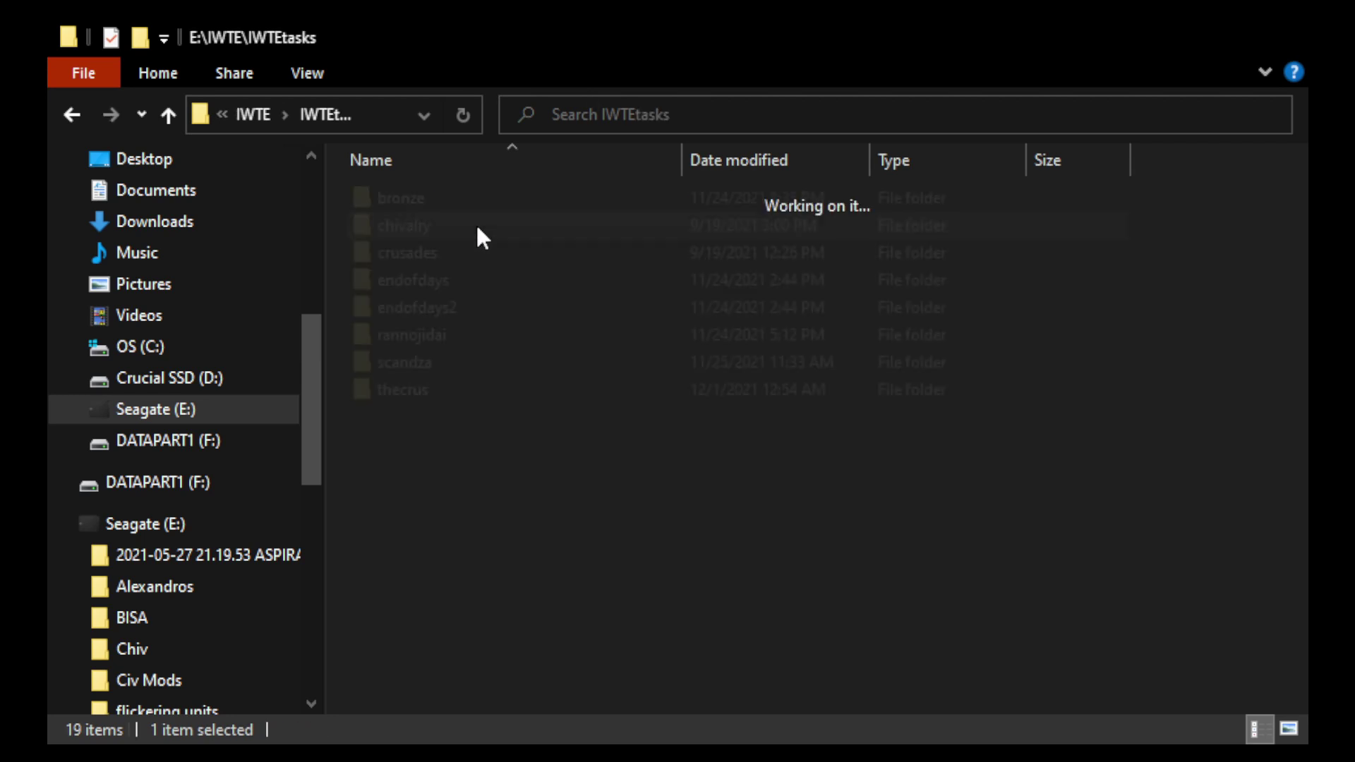
{"action": "left_click", "coordinate": [547, 225]}
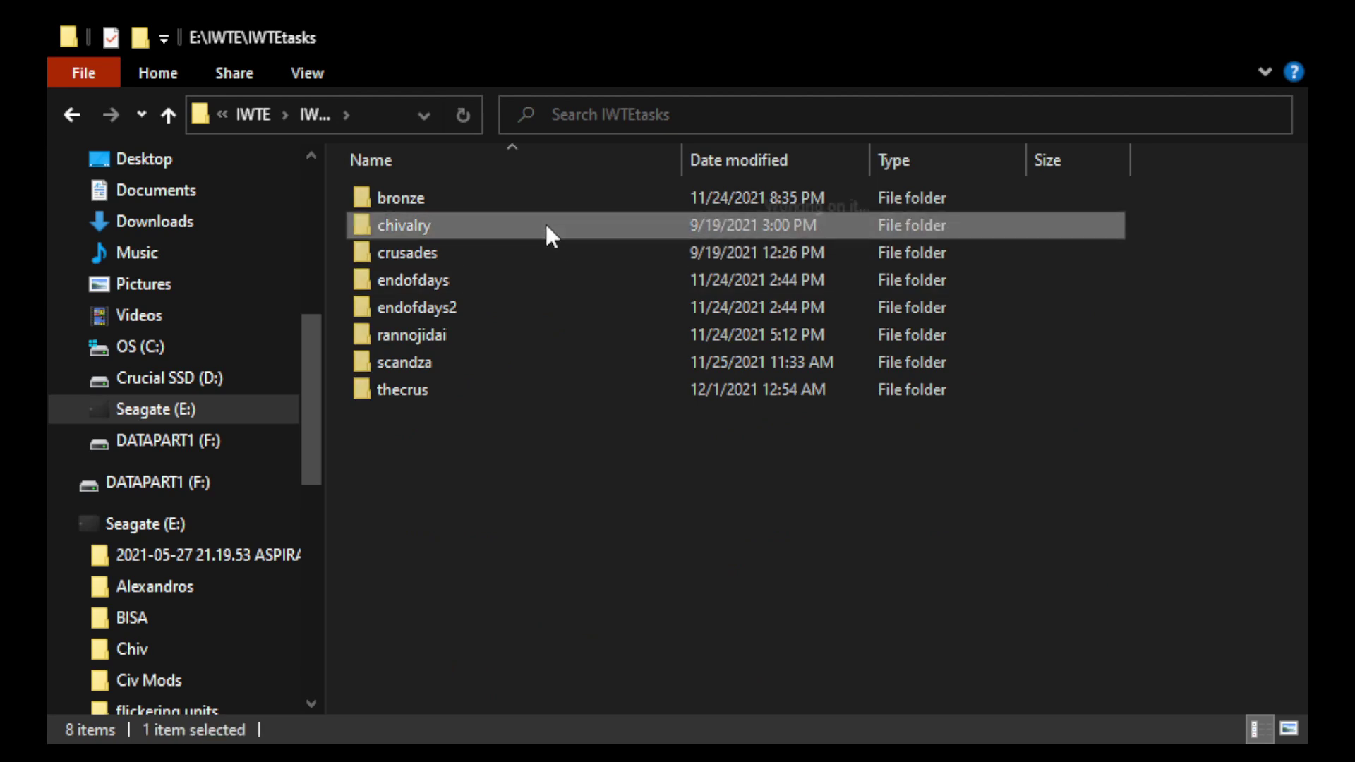
{"action": "double_click", "coordinate": [544, 223]}
{"action": "double_click", "coordinate": [477, 198]}
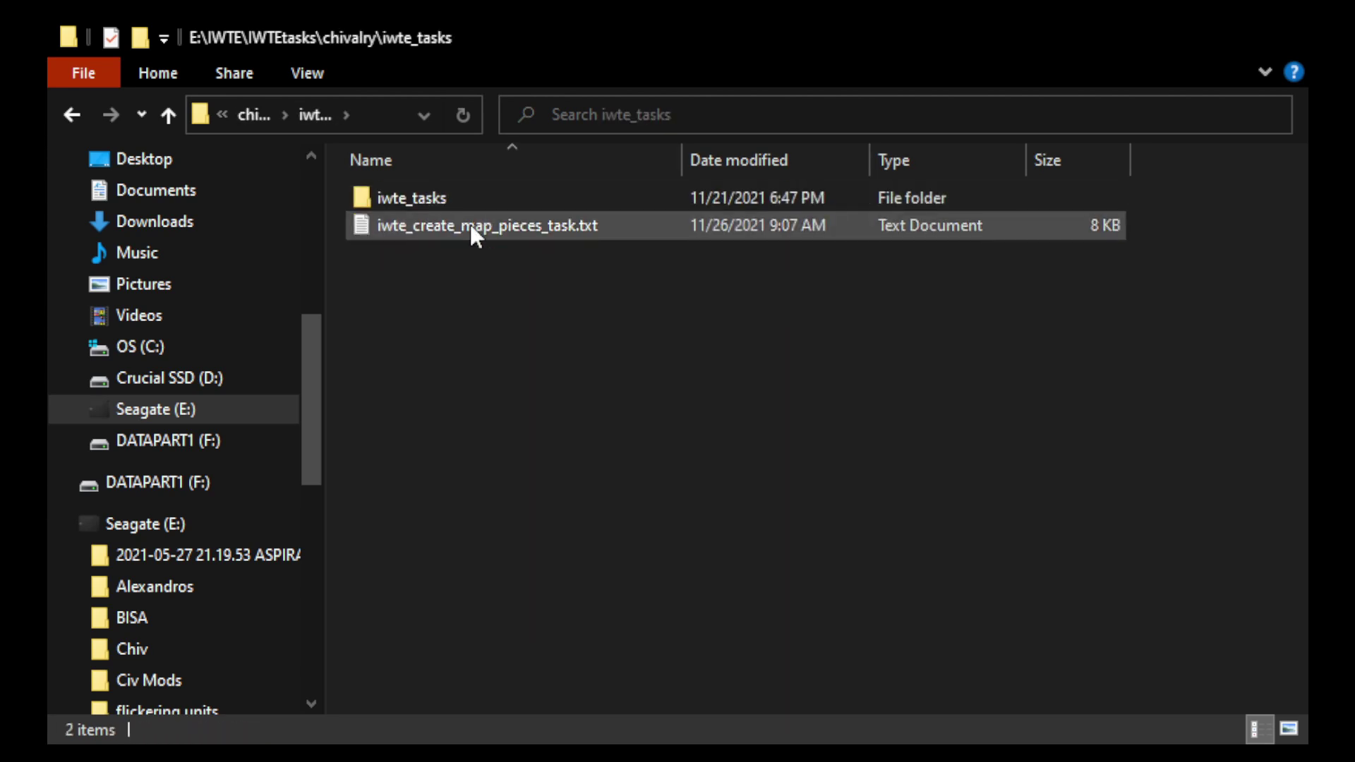
Step: Inspect the iwte_create_map_pieces_task.txt file, then head back up the folder path
{"action": "left_click", "coordinate": [378, 213]}
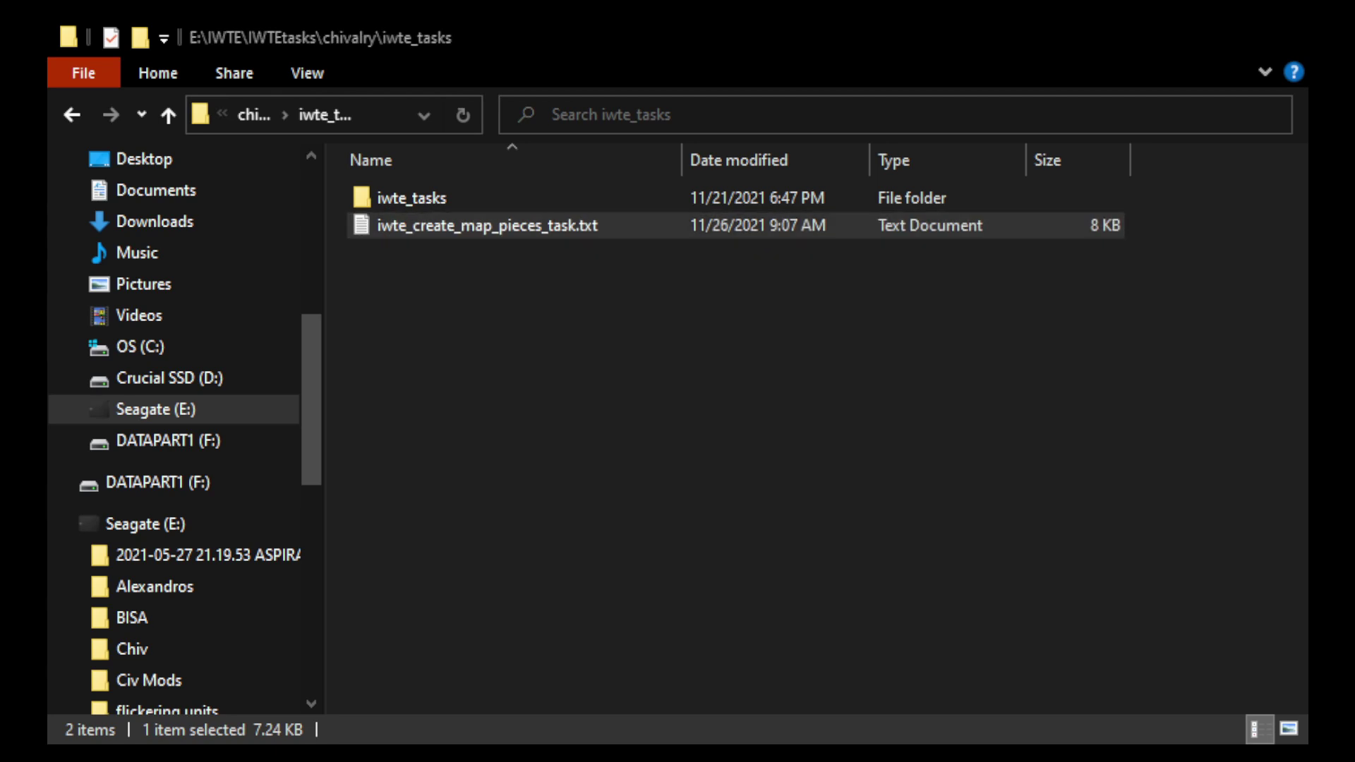
{"action": "left_click", "coordinate": [514, 91]}
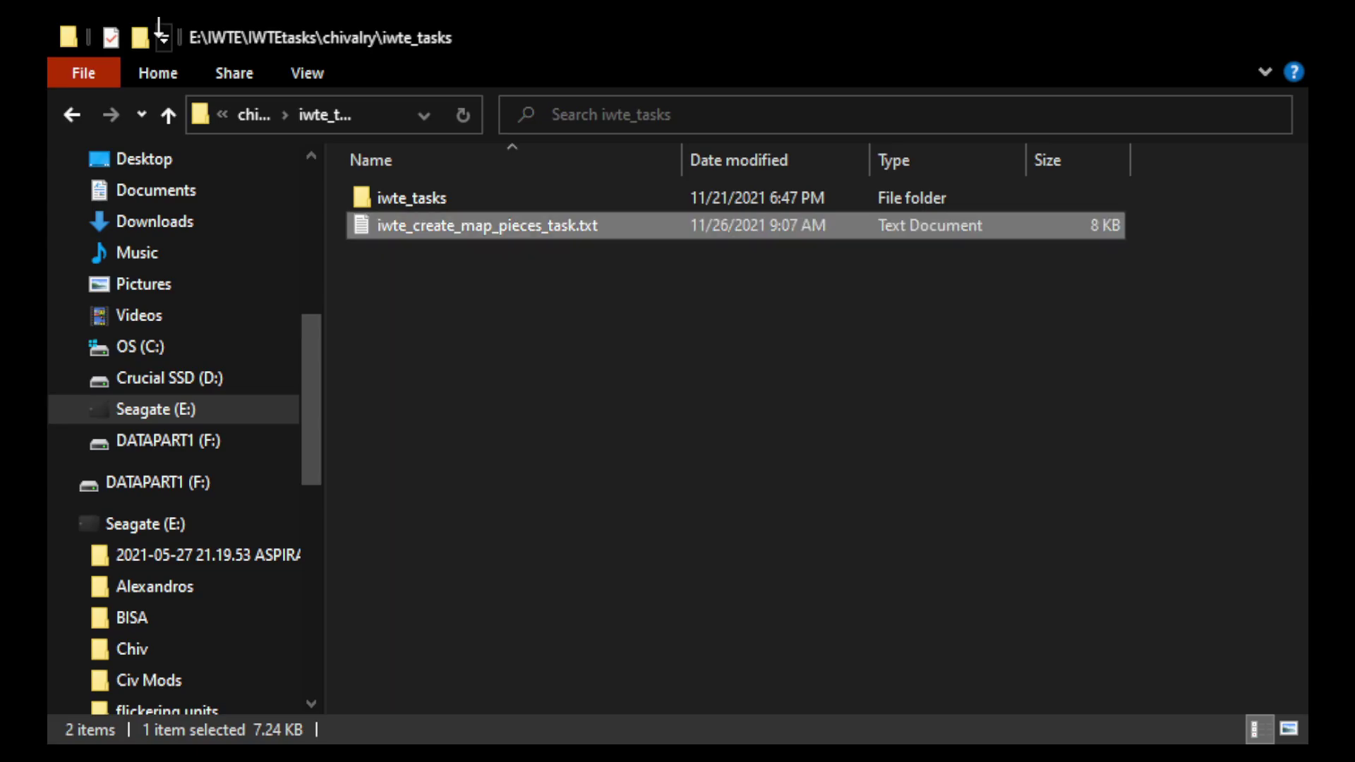
{"action": "left_click", "coordinate": [251, 113]}
Step: Go up from chivalry to E:\IWTE and open the MapMesh folder, reopening it once more
{"action": "left_click", "coordinate": [251, 113]}
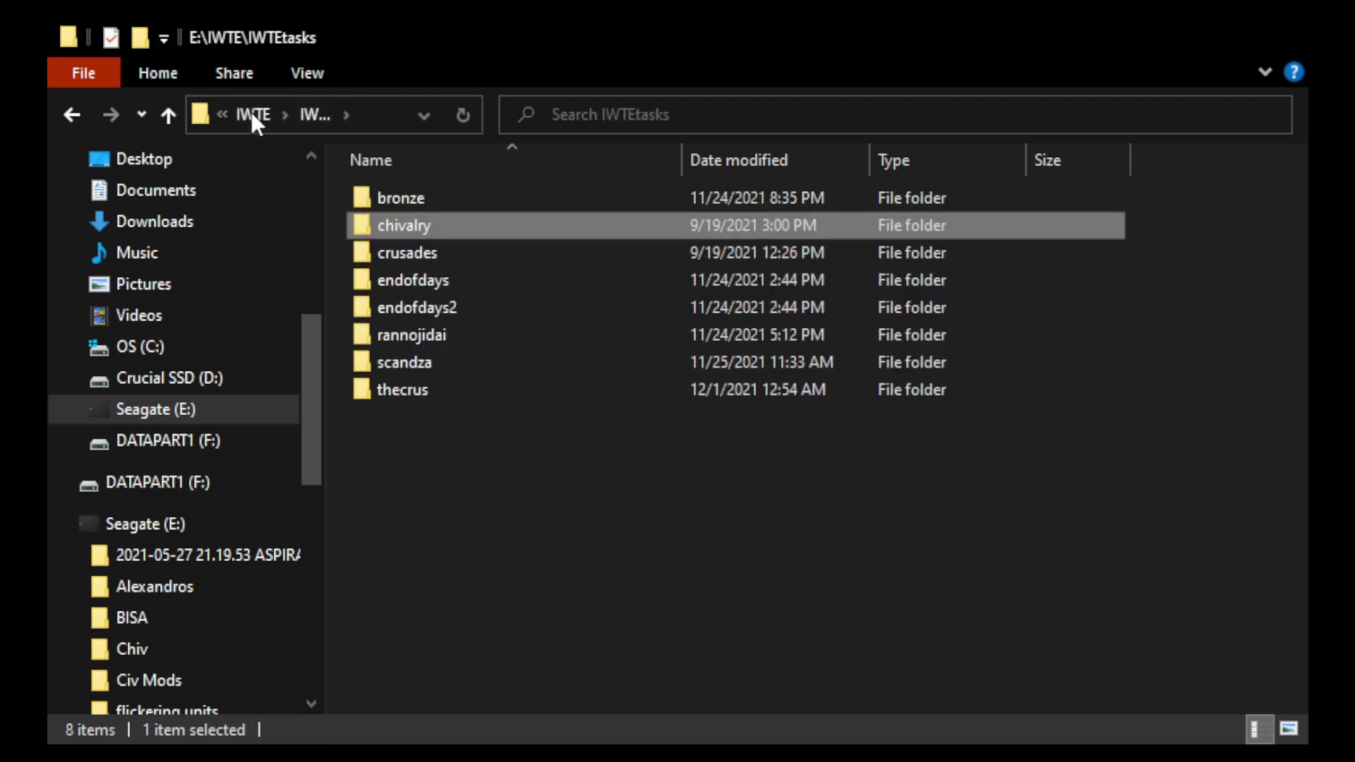
{"action": "left_click", "coordinate": [252, 115]}
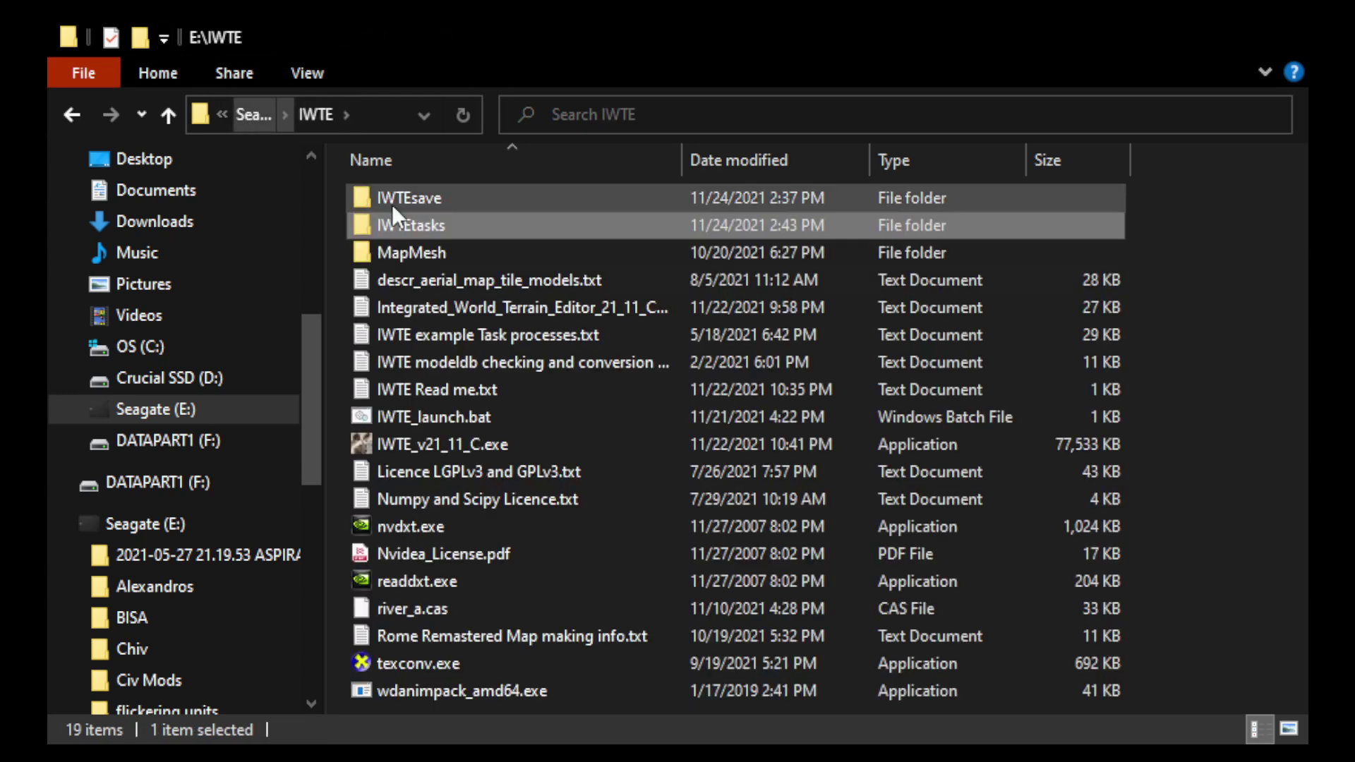
{"action": "double_click", "coordinate": [446, 250]}
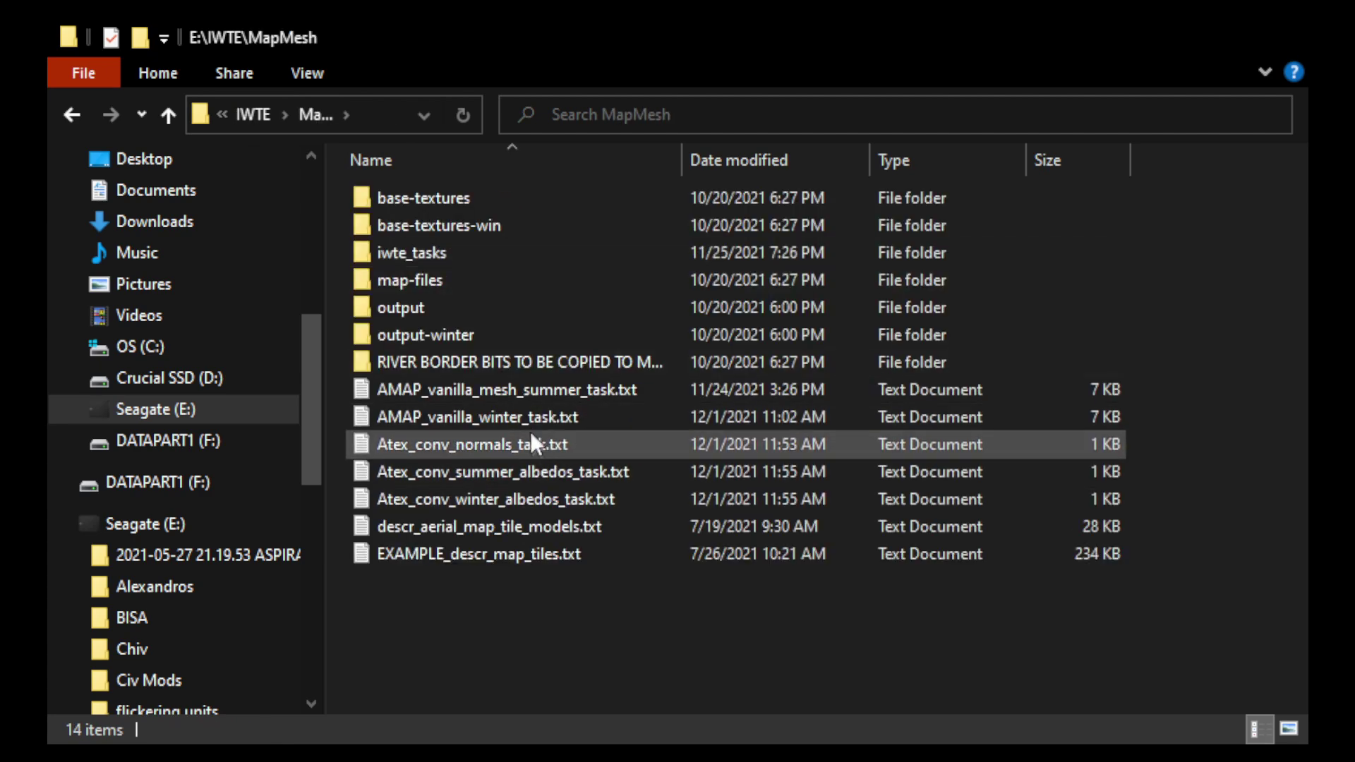
{"action": "left_click", "coordinate": [247, 115]}
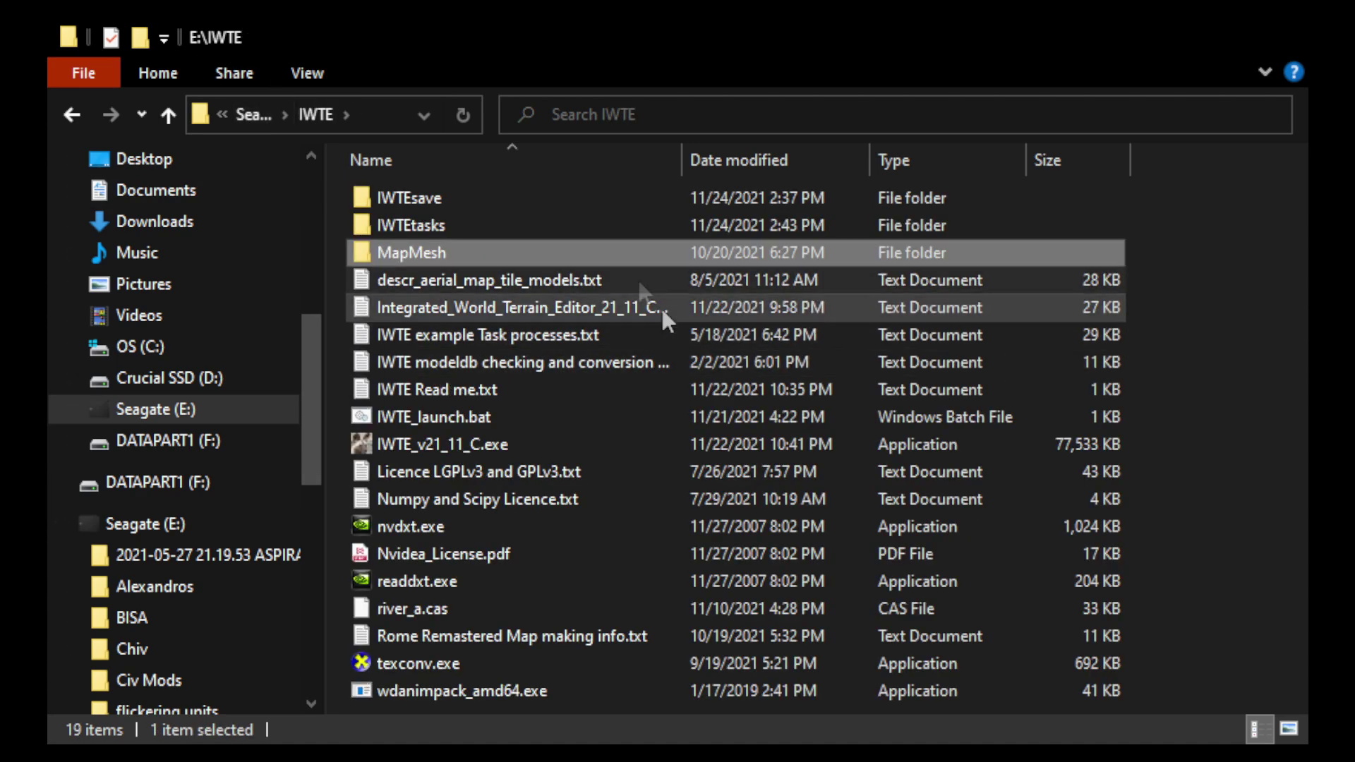
{"action": "double_click", "coordinate": [431, 247]}
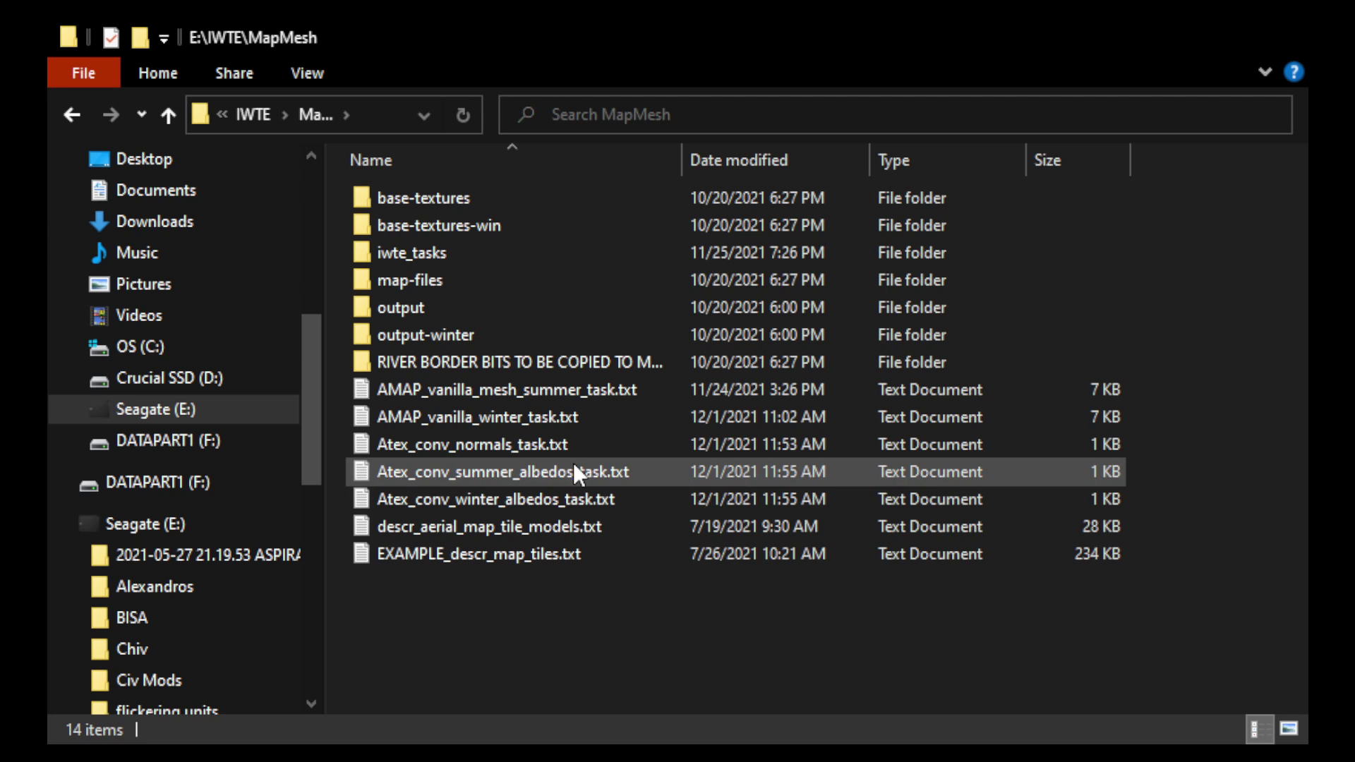
Step: Peek into MapMesh's base-textures and base-textures-win climate texture folders
{"action": "double_click", "coordinate": [422, 188]}
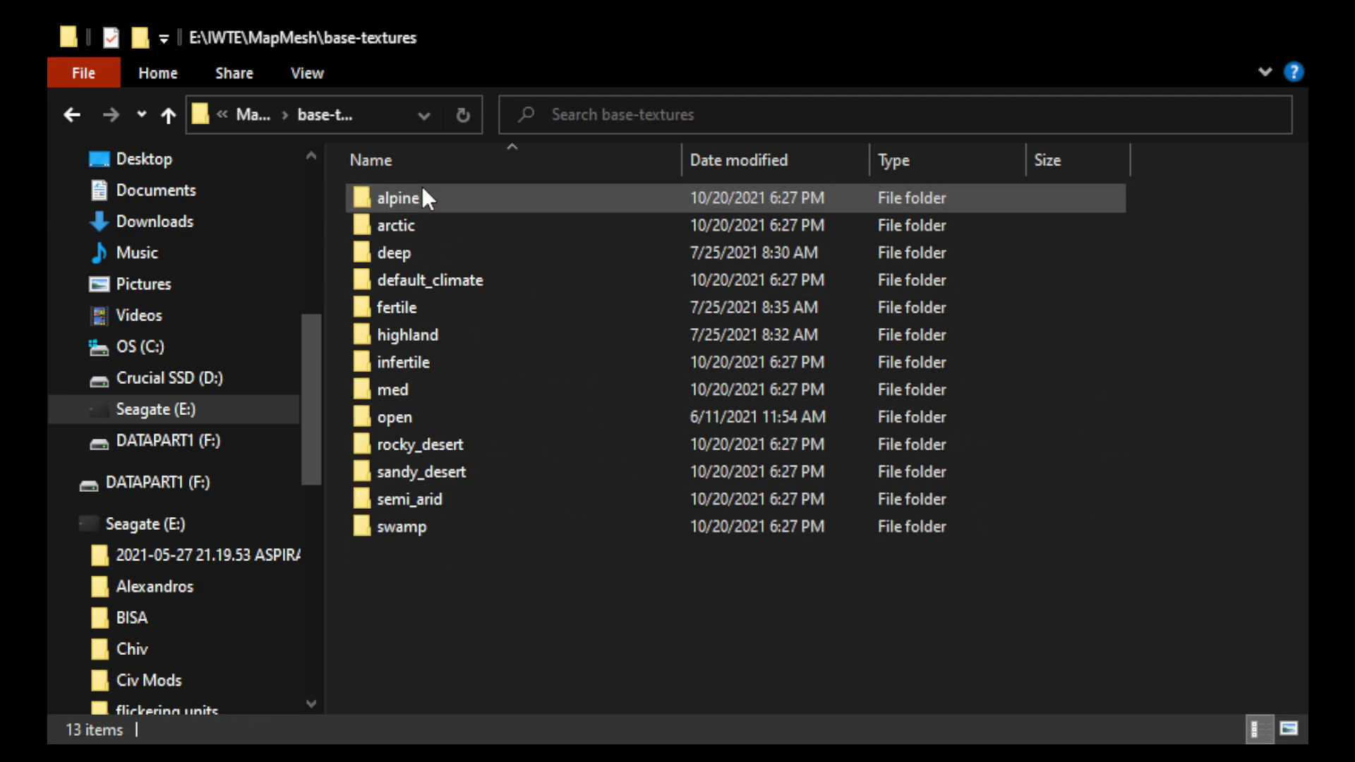
{"action": "left_click", "coordinate": [250, 117]}
{"action": "left_click", "coordinate": [487, 224]}
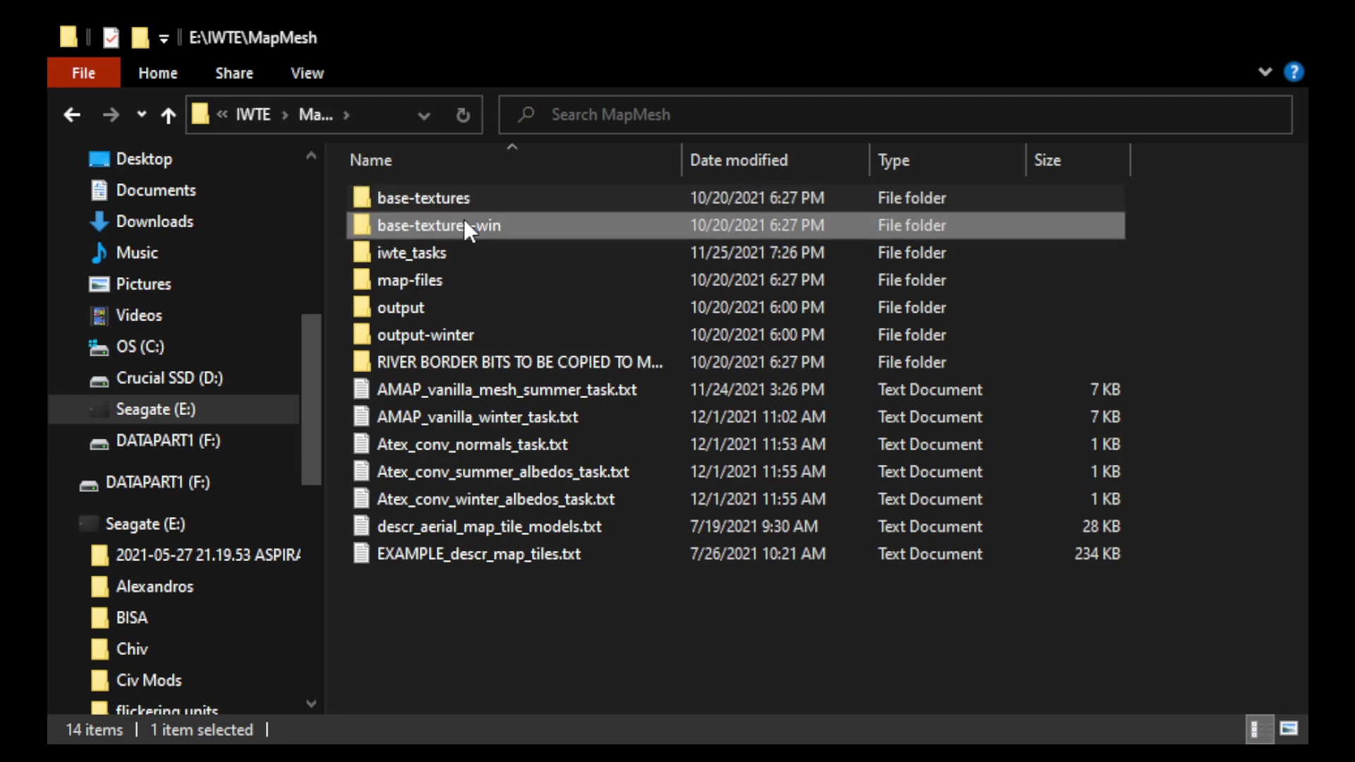
{"action": "double_click", "coordinate": [466, 226]}
{"action": "left_click", "coordinate": [247, 116]}
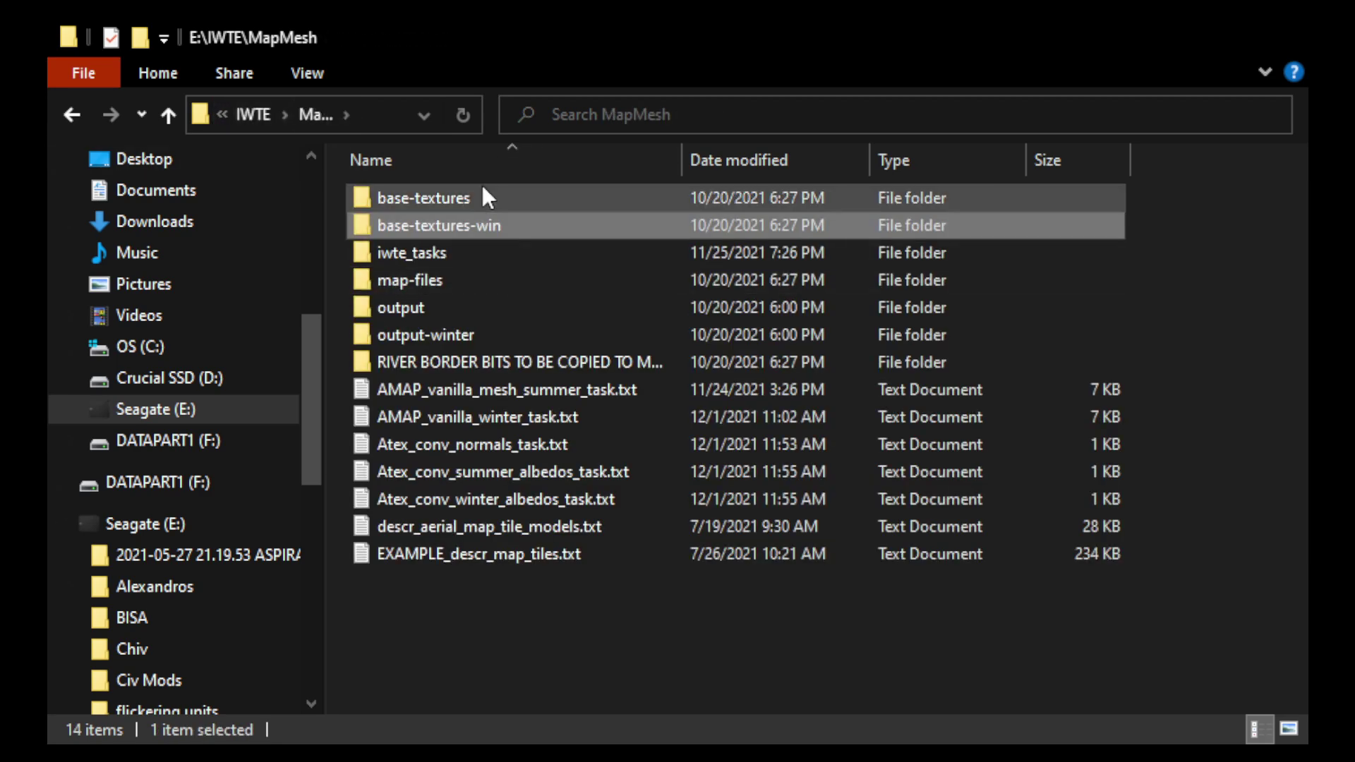
Step: Browse base-textures into the alpine texture folder, then go back up to E:\IWTE
{"action": "left_click", "coordinate": [483, 189]}
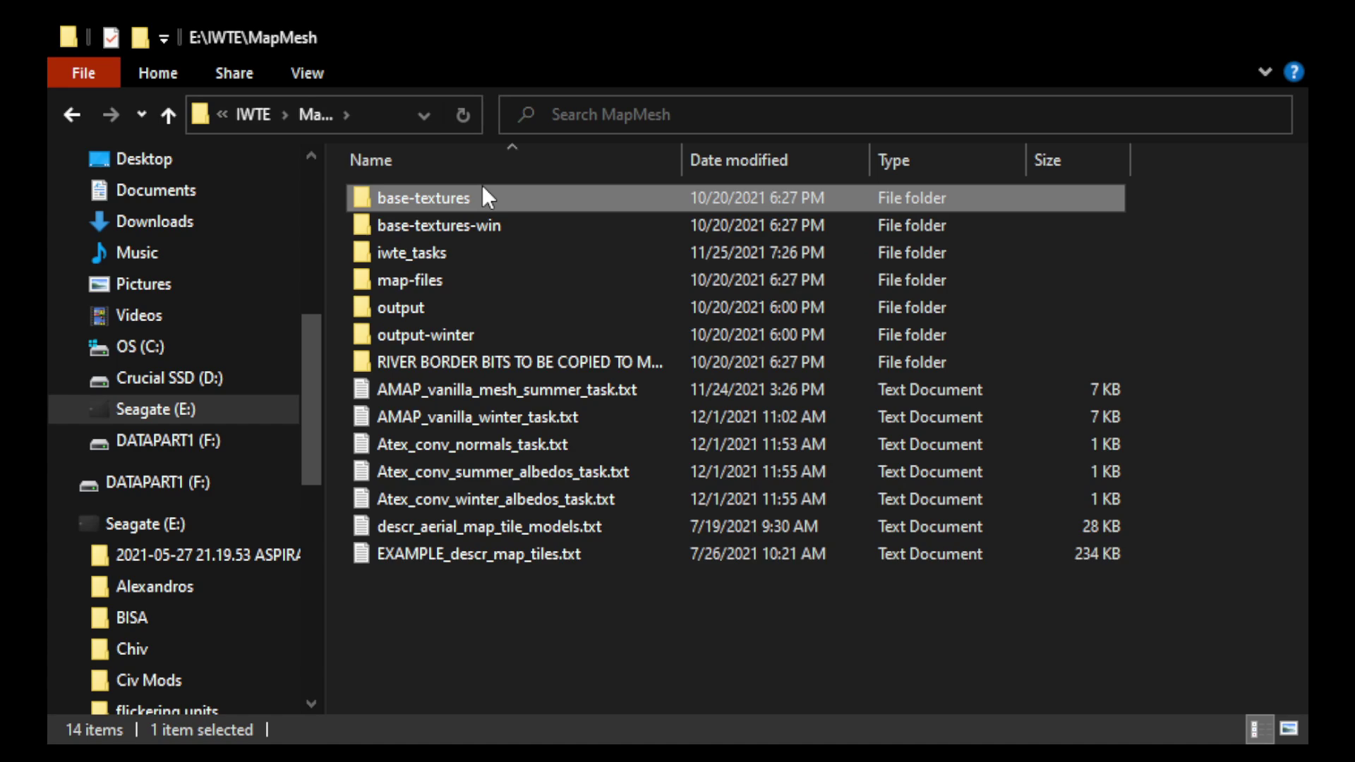
{"action": "double_click", "coordinate": [482, 194]}
{"action": "double_click", "coordinate": [482, 194]}
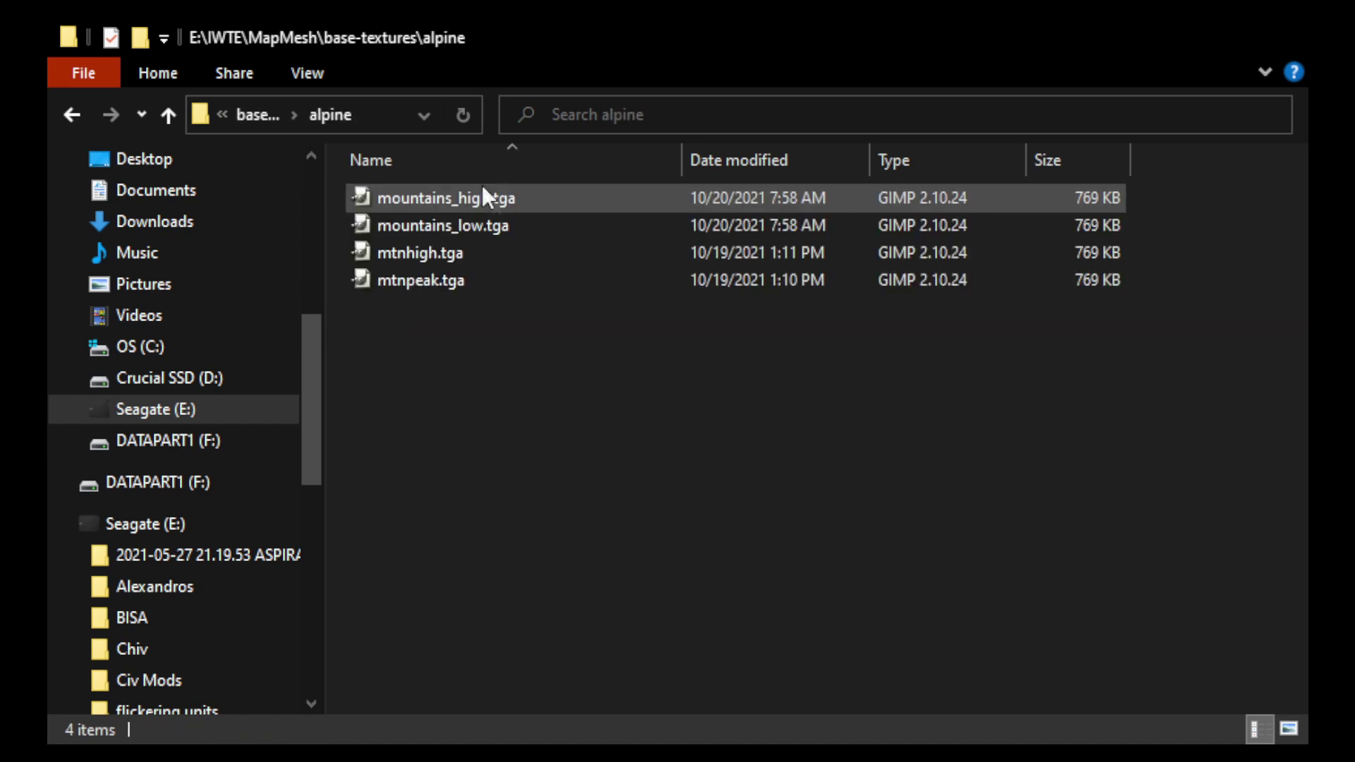
{"action": "left_click", "coordinate": [265, 114]}
{"action": "left_click", "coordinate": [253, 113]}
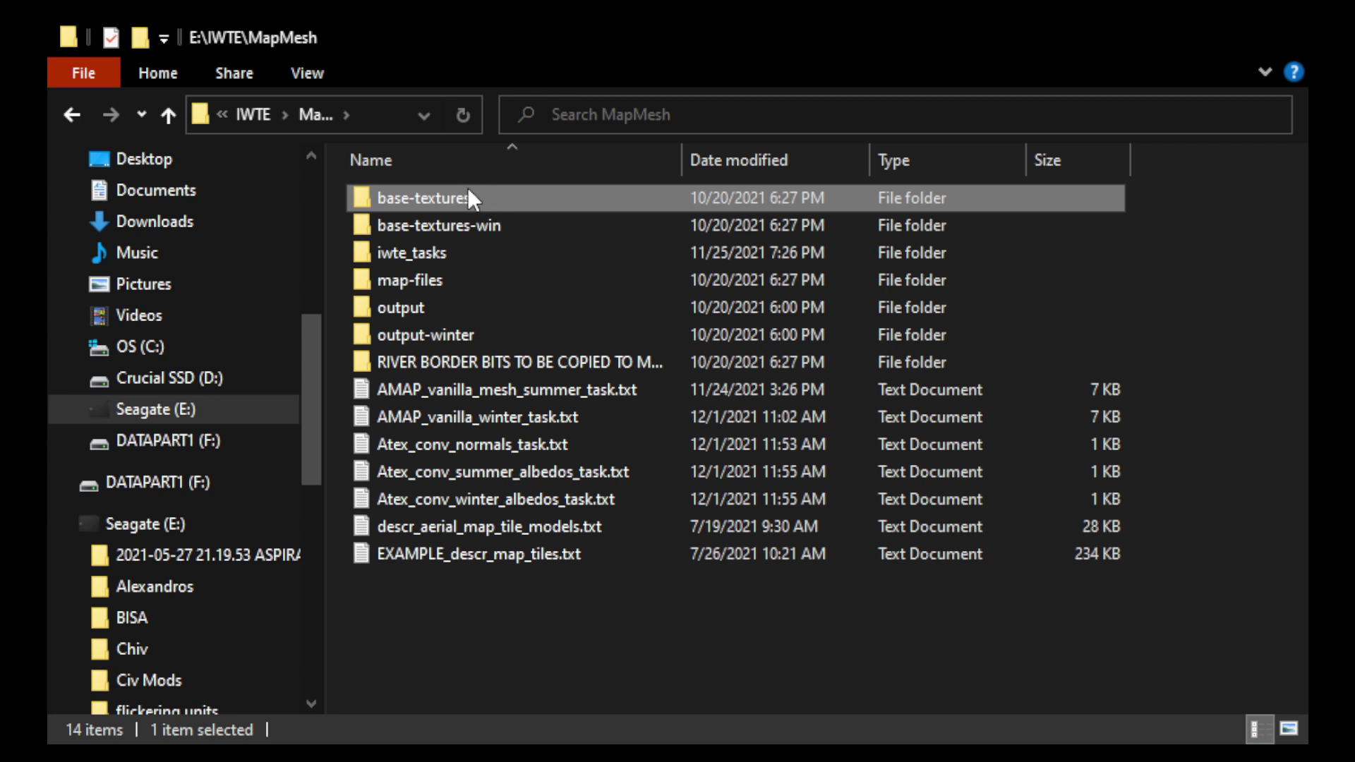
{"action": "left_click", "coordinate": [246, 106]}
Step: Open IWTEsave > chivalry_map > albedos > ddsfiles to show the 117 converted albedo .dds tiles
{"action": "double_click", "coordinate": [424, 199]}
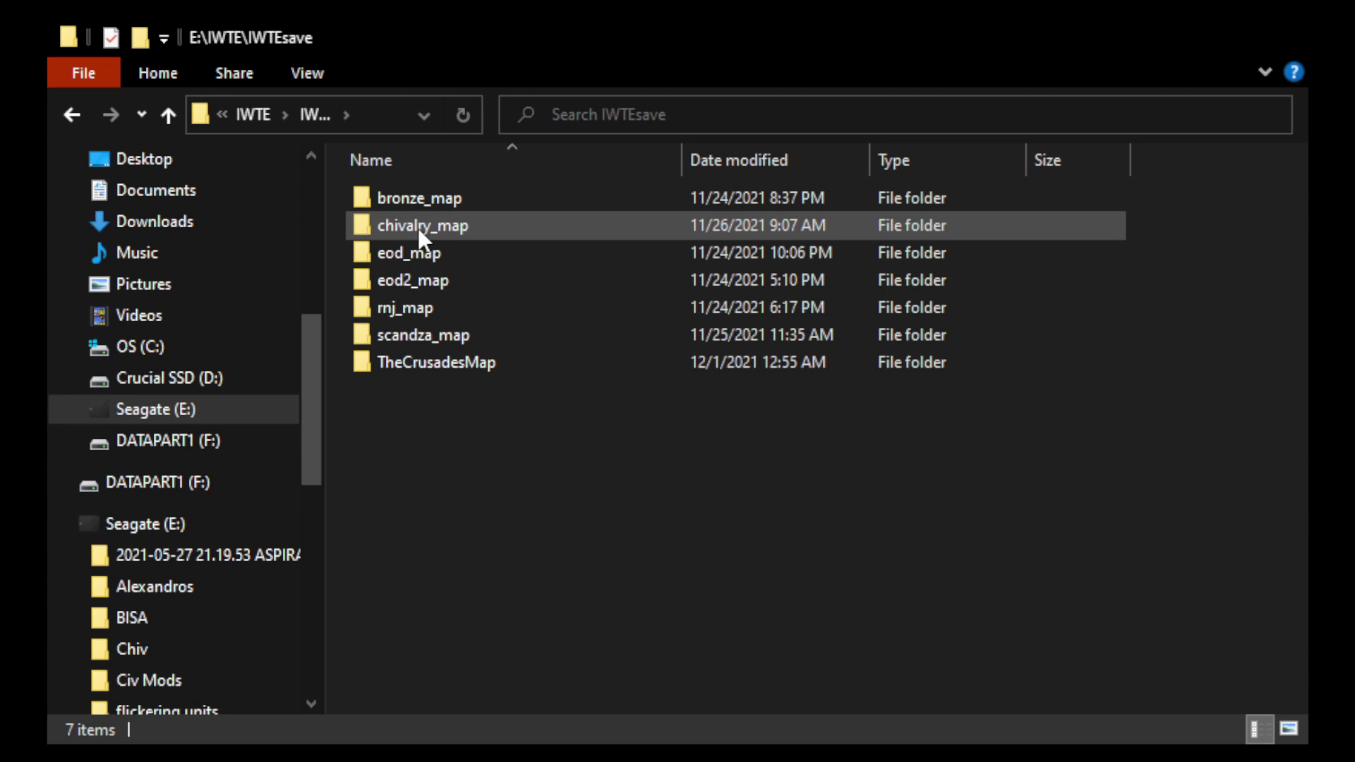
{"action": "left_click", "coordinate": [406, 226]}
{"action": "double_click", "coordinate": [405, 226]}
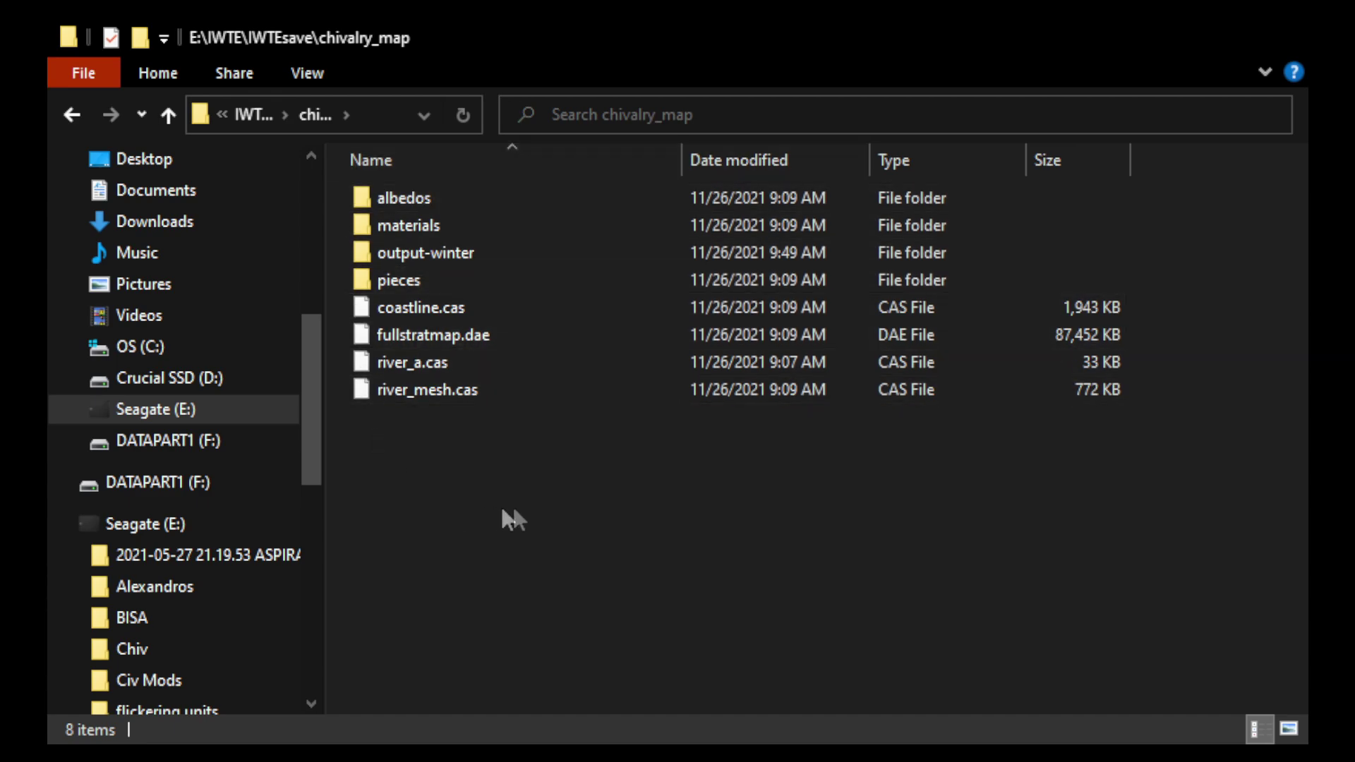
{"action": "double_click", "coordinate": [528, 198]}
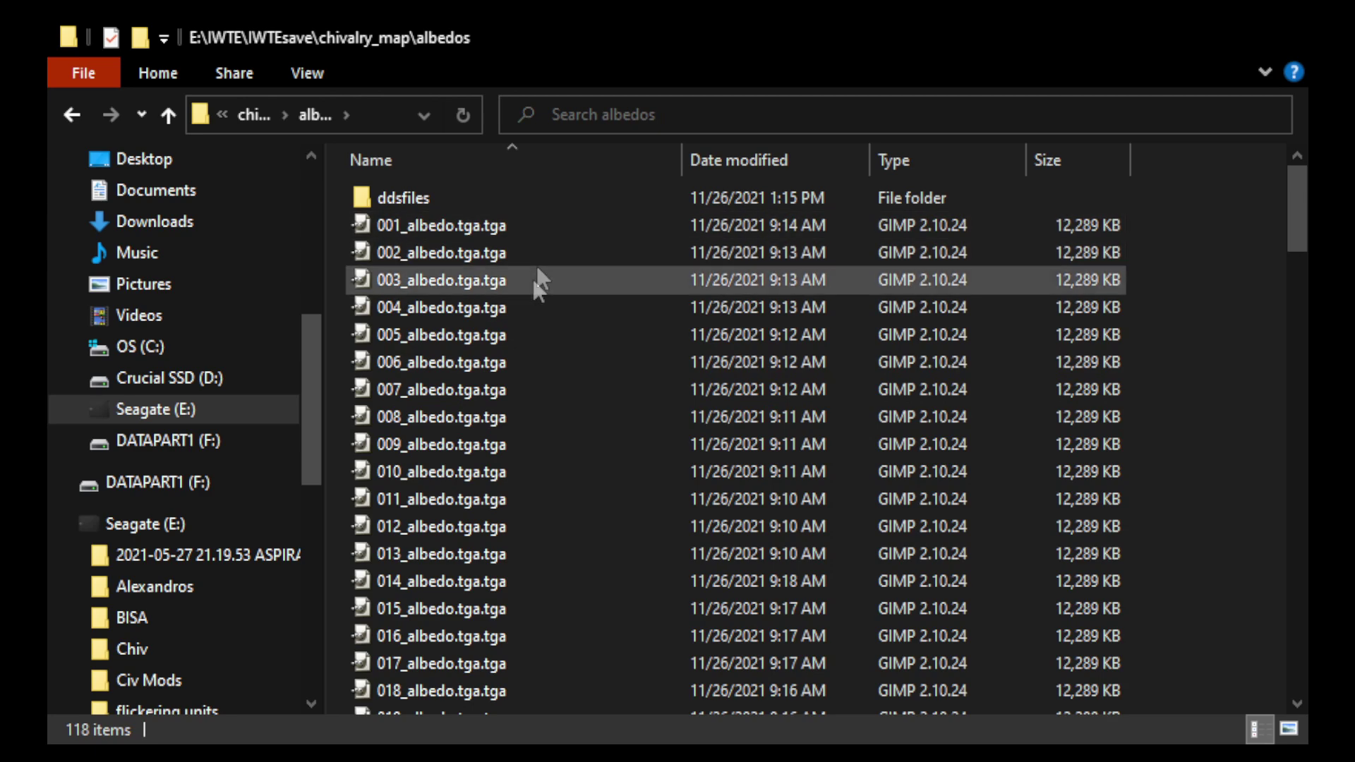
{"action": "double_click", "coordinate": [452, 198]}
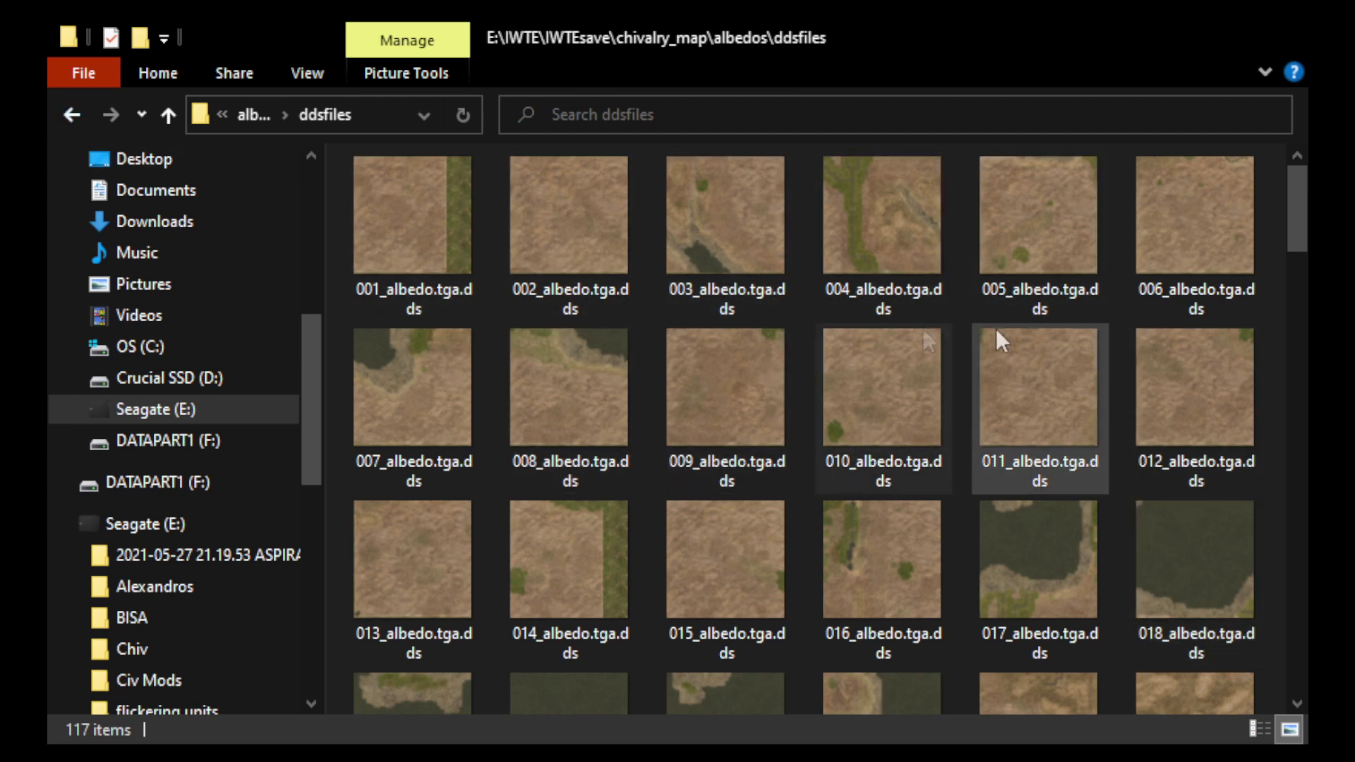
Step: Reopen the albedo ddsfiles thumbnails and scroll through them, then return to chivalry_map
{"action": "left_click", "coordinate": [67, 109]}
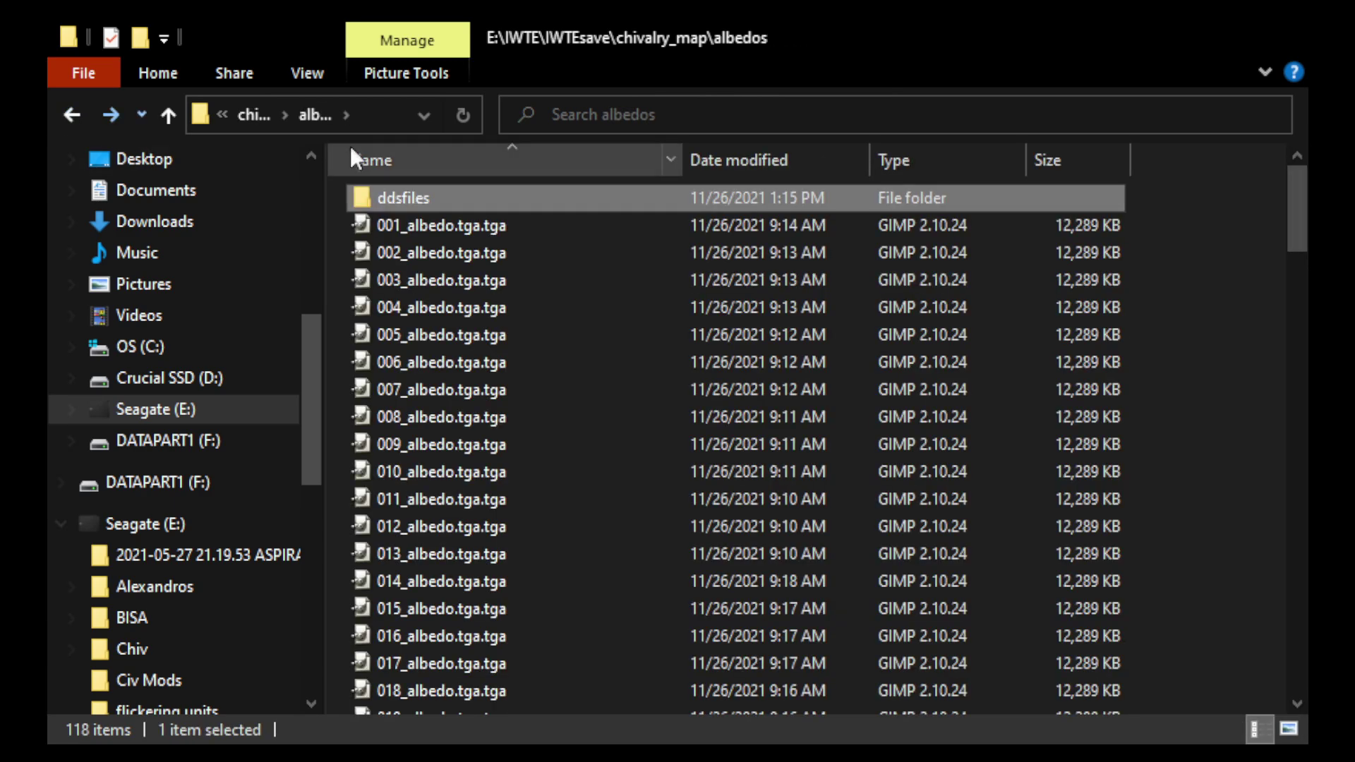
{"action": "double_click", "coordinate": [424, 197]}
{"action": "scroll", "coordinate": [1029, 496], "scroll_direction": "down", "scroll_amount": 10}
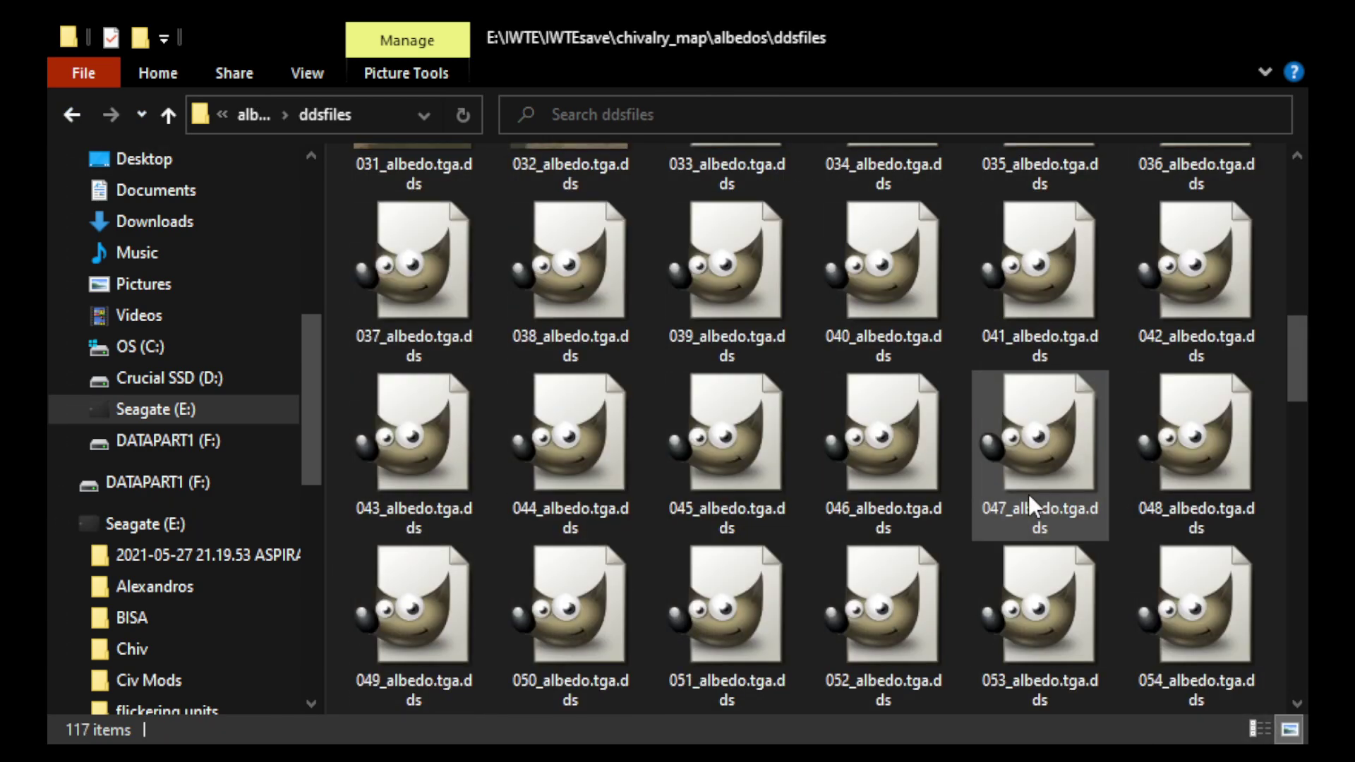
{"action": "scroll", "coordinate": [1029, 496], "scroll_direction": "up", "scroll_amount": 5}
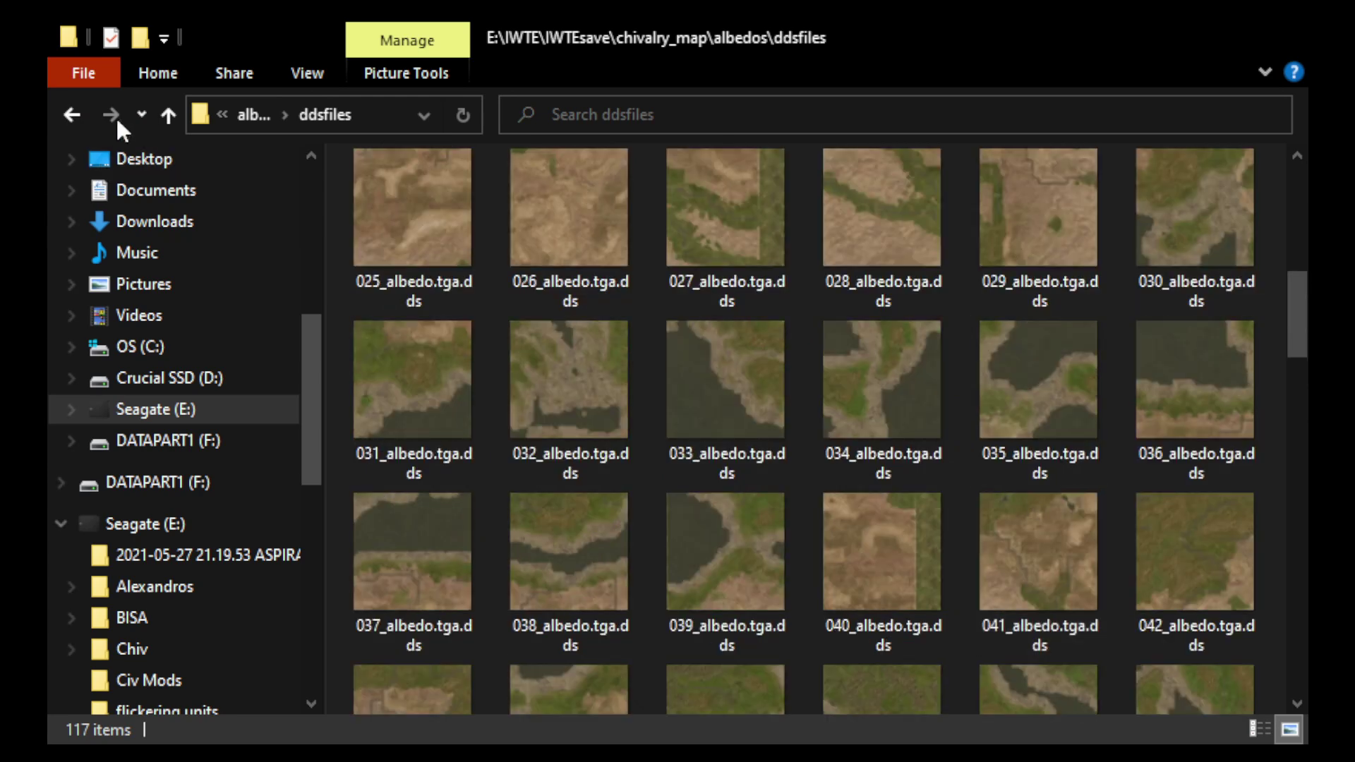
{"action": "left_click", "coordinate": [68, 111]}
{"action": "left_click", "coordinate": [68, 112]}
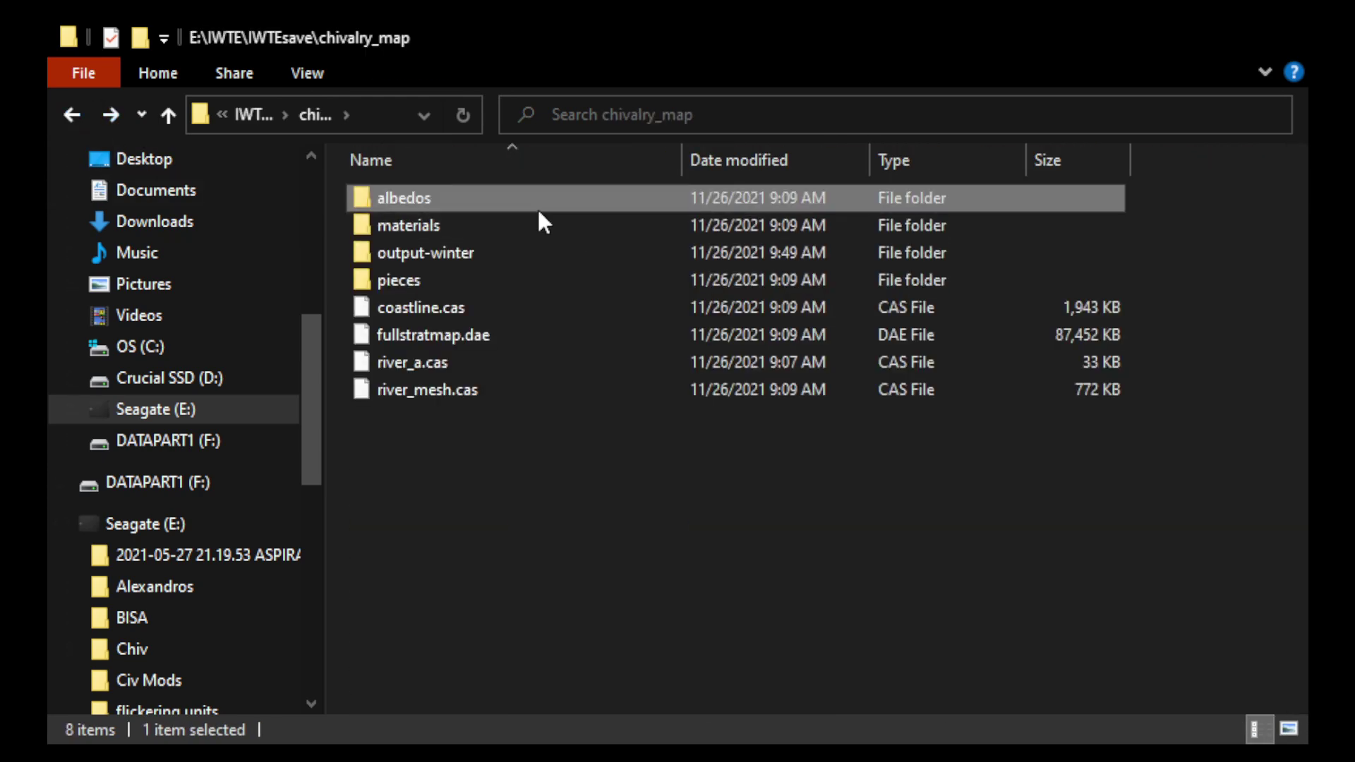
Step: Scroll through the materials ddsfiles normal-map thumbnails, then enter chivalry_map's output-winter folder
{"action": "double_click", "coordinate": [513, 233]}
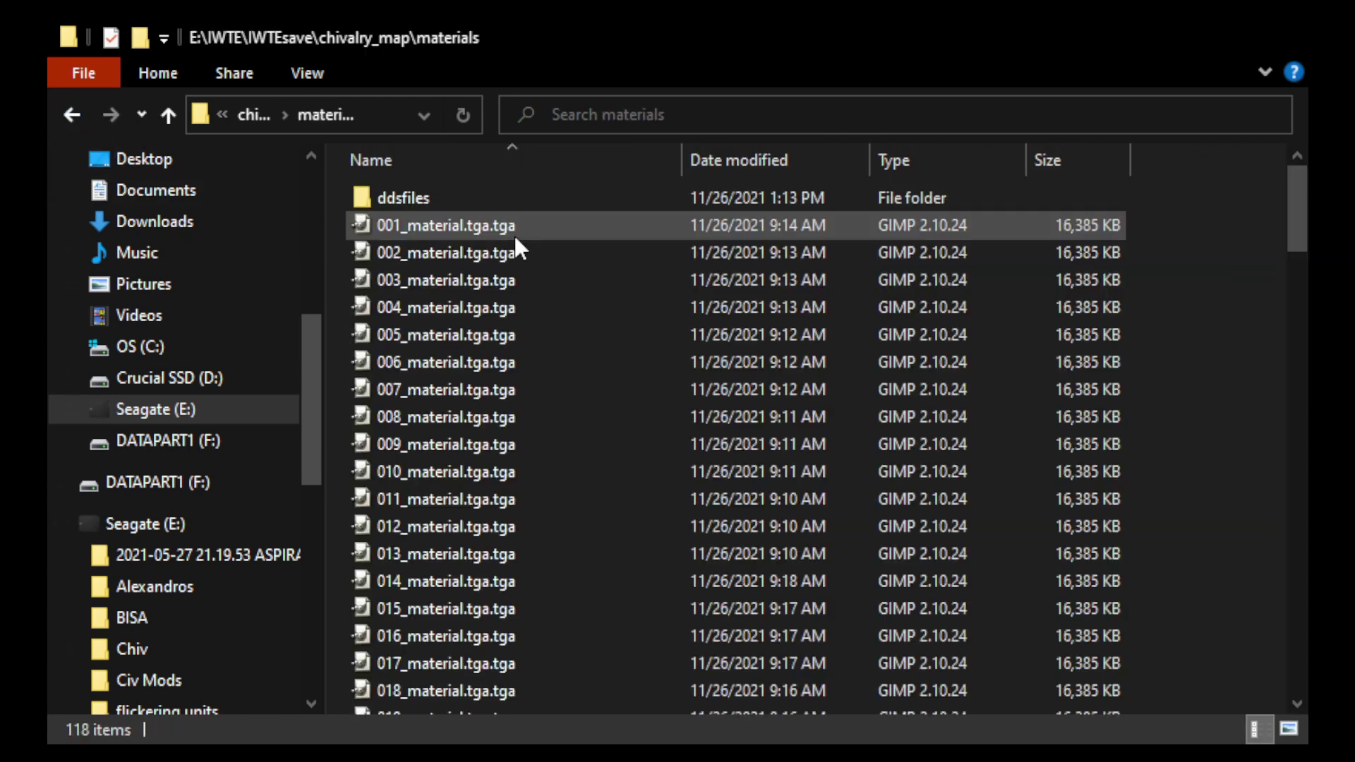
{"action": "double_click", "coordinate": [459, 201]}
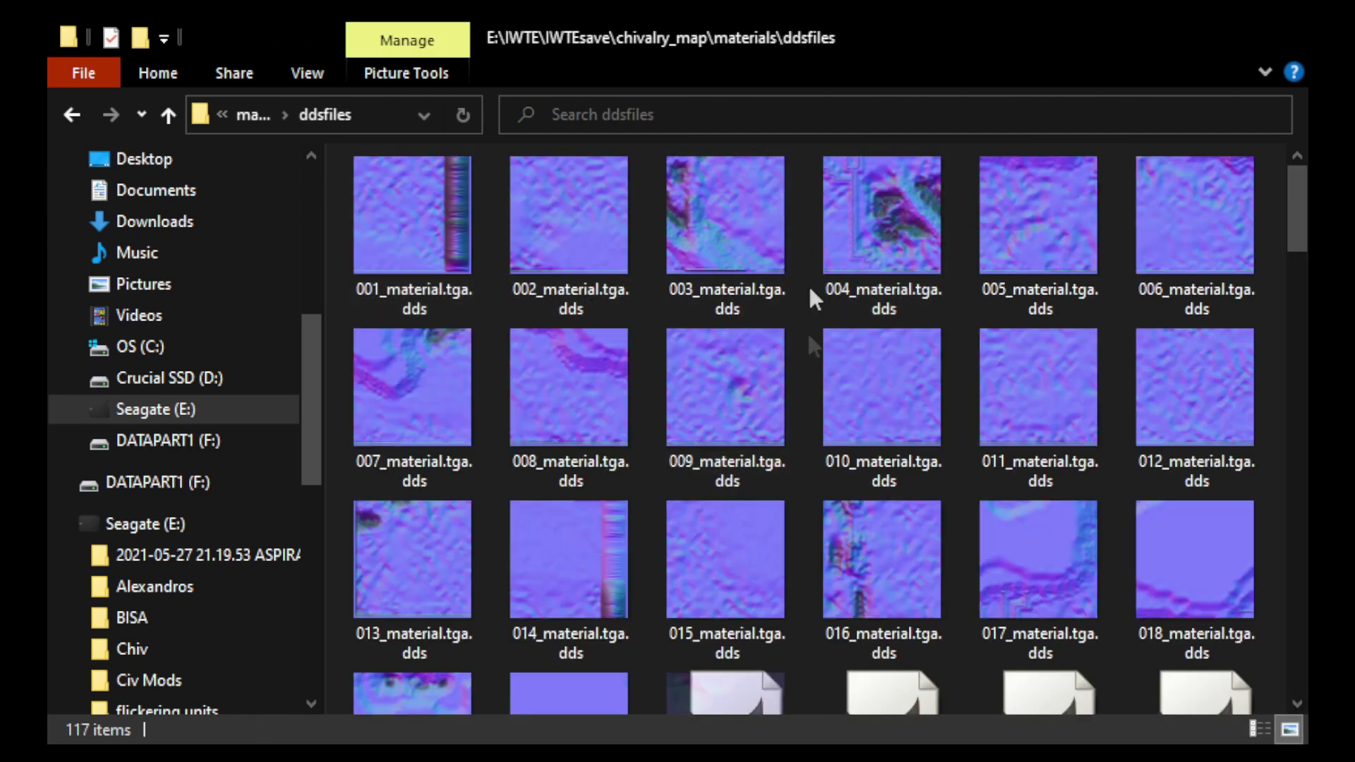
{"action": "scroll", "coordinate": [891, 471], "scroll_direction": "down", "scroll_amount": 3}
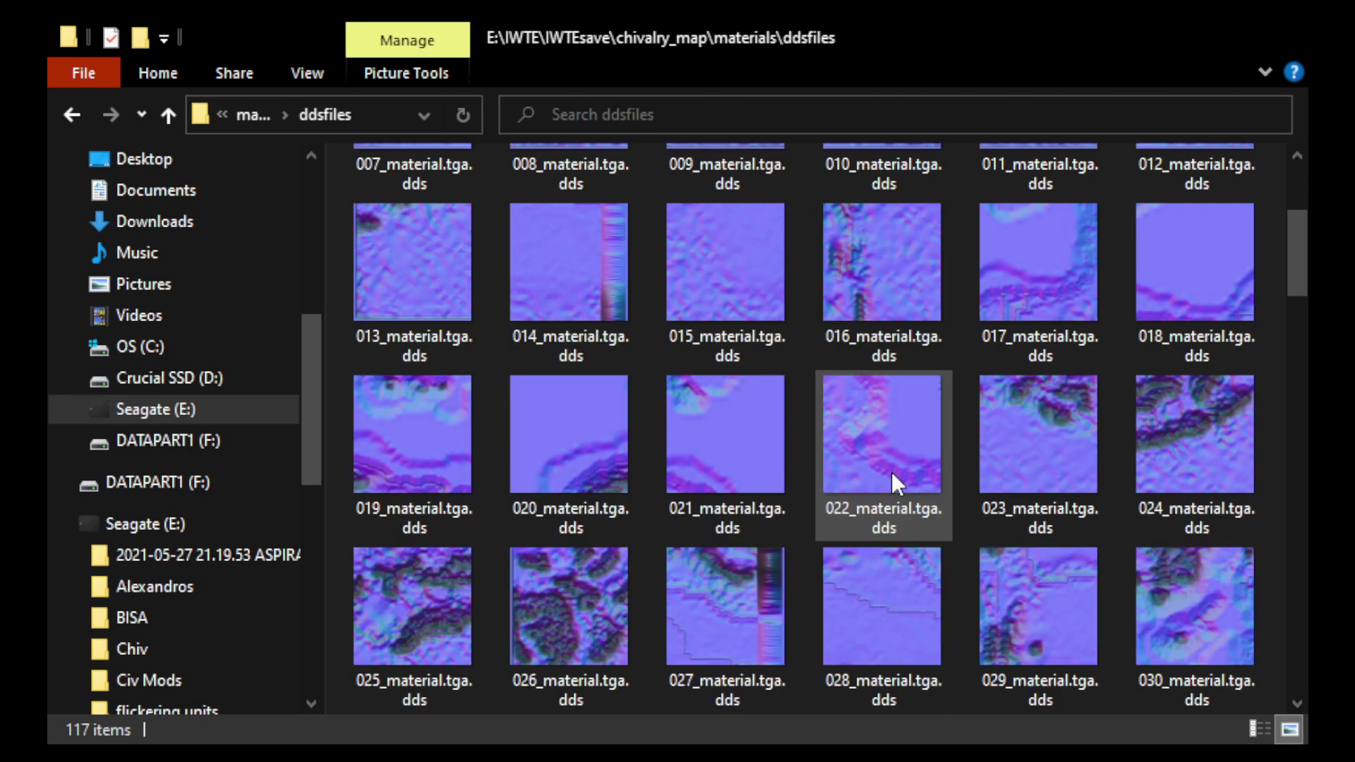
{"action": "scroll", "coordinate": [891, 471], "scroll_direction": "down", "scroll_amount": 3}
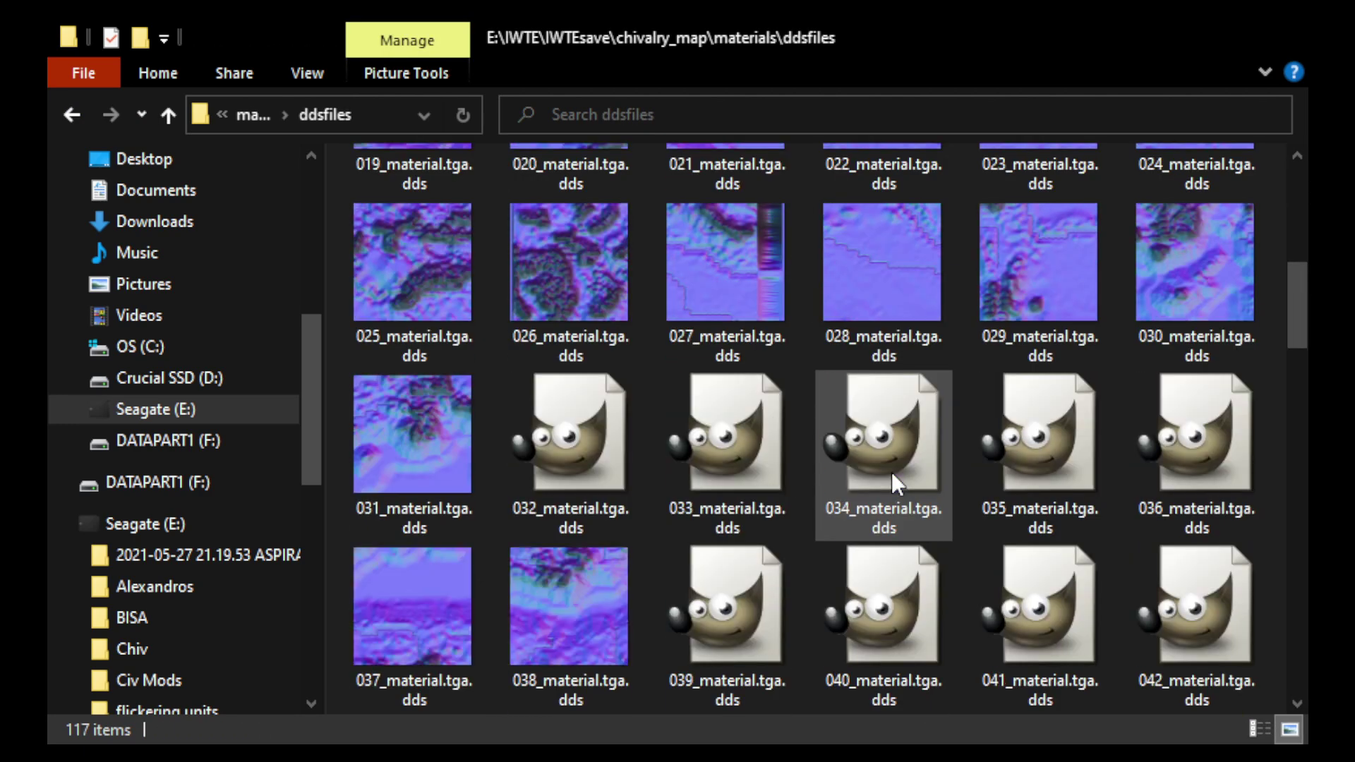
{"action": "left_click", "coordinate": [70, 115]}
{"action": "left_click", "coordinate": [70, 115]}
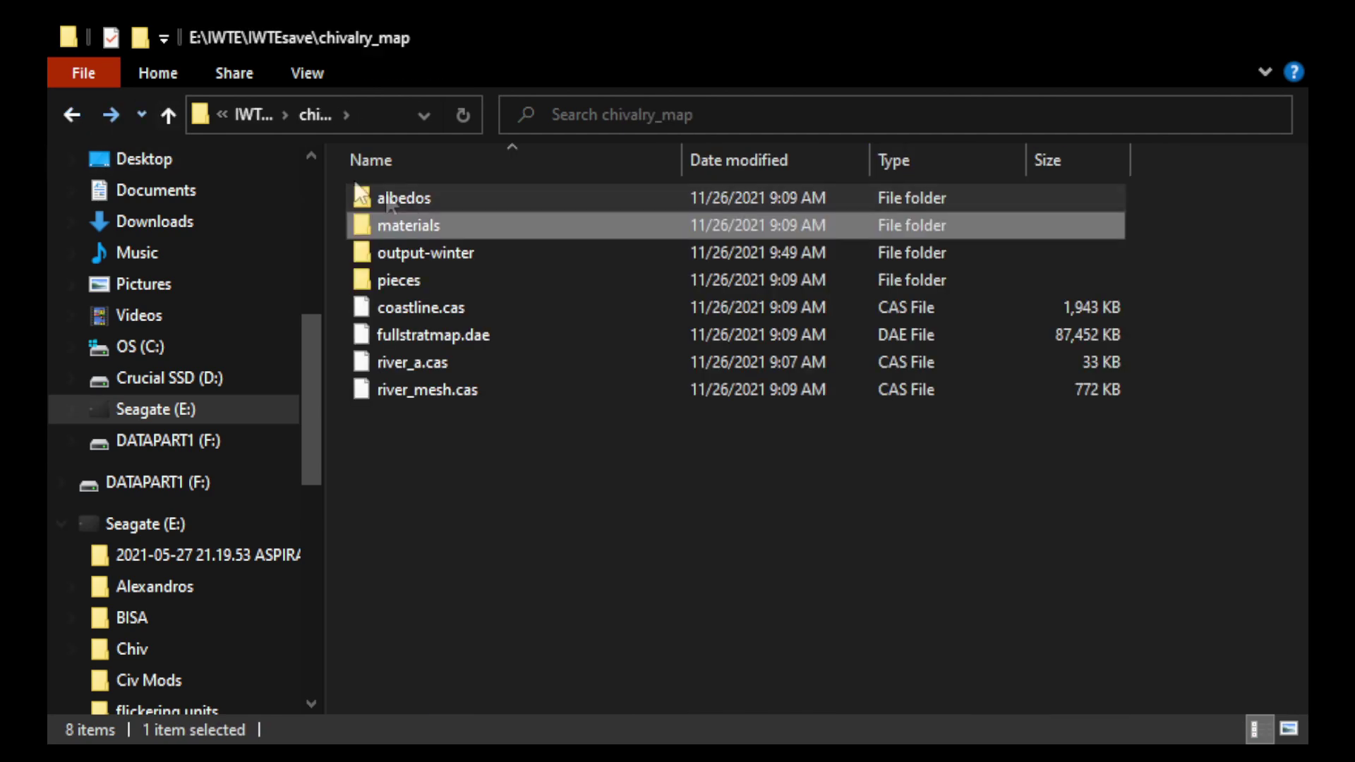
{"action": "double_click", "coordinate": [395, 253]}
Step: Scroll through output-winter's snowy albedo ddsfiles thumbnails, then back out to chivalry_map
{"action": "double_click", "coordinate": [417, 201]}
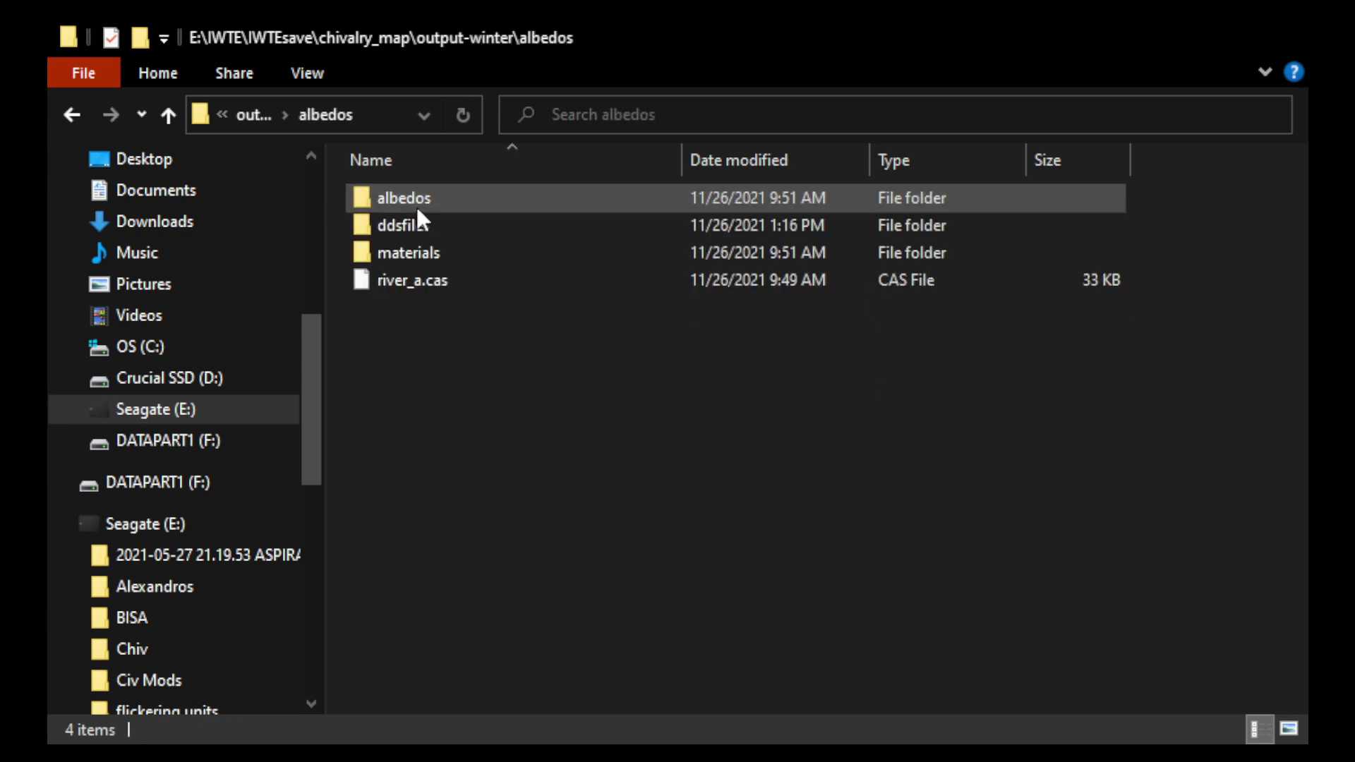
{"action": "double_click", "coordinate": [440, 225]}
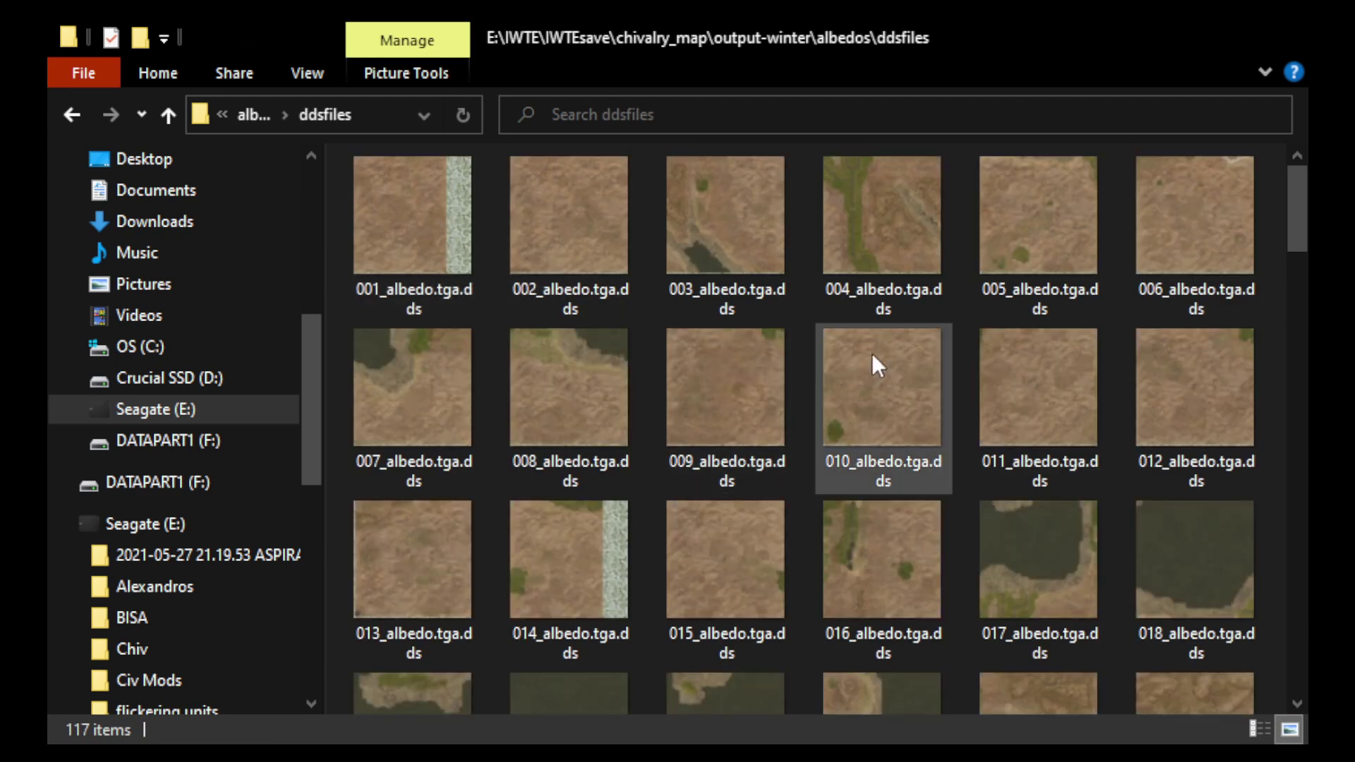
{"action": "scroll", "coordinate": [873, 352], "scroll_direction": "down", "scroll_amount": 10}
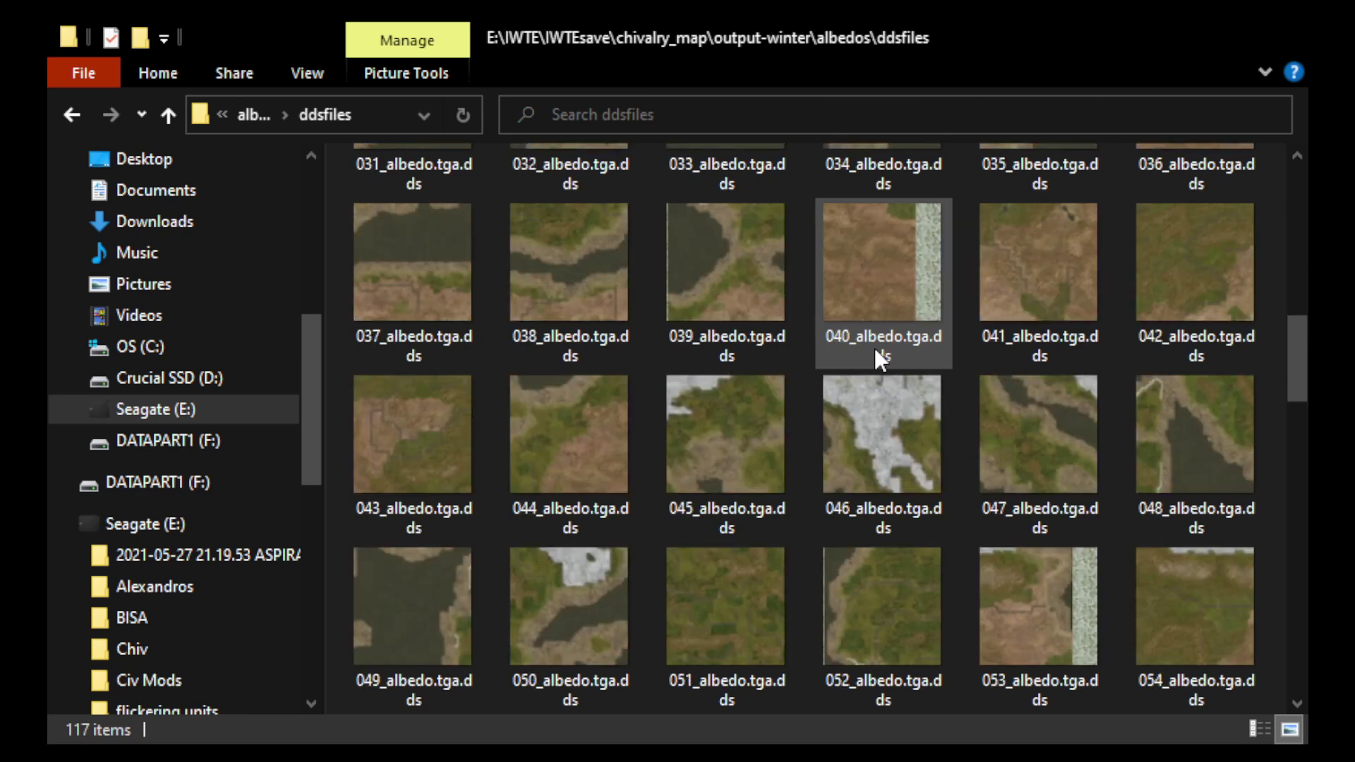
{"action": "scroll", "coordinate": [874, 349], "scroll_direction": "down", "scroll_amount": 4}
{"action": "scroll", "coordinate": [874, 349], "scroll_direction": "down", "scroll_amount": 4}
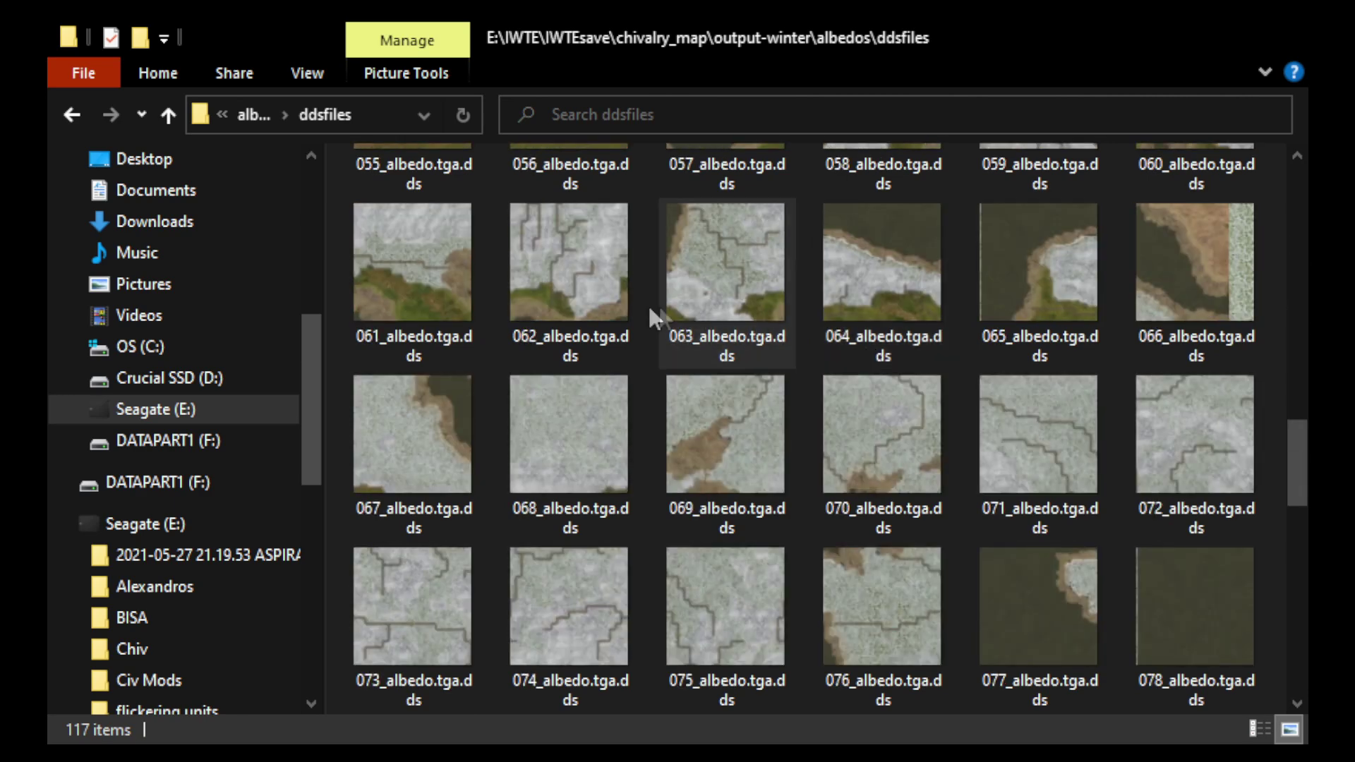
{"action": "scroll", "coordinate": [868, 529], "scroll_direction": "down", "scroll_amount": 4}
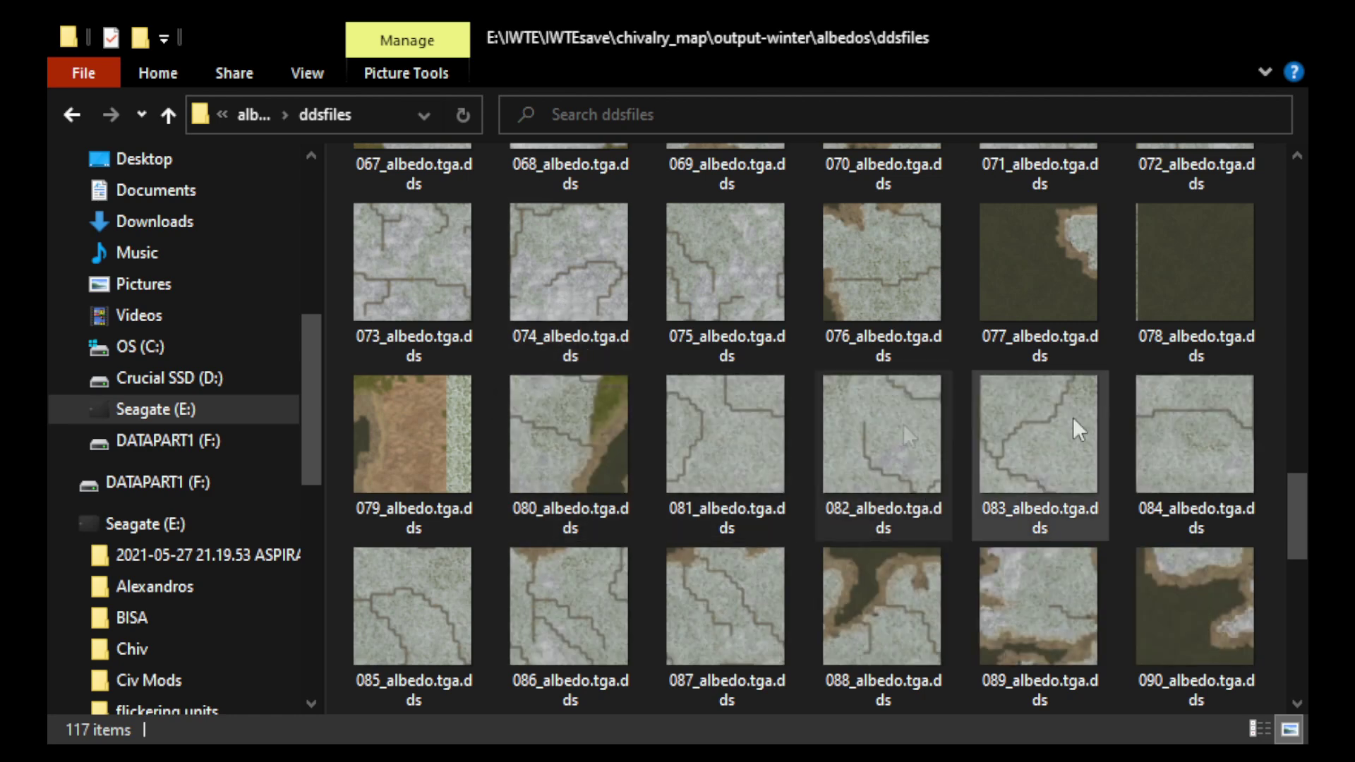
{"action": "left_click", "coordinate": [74, 111]}
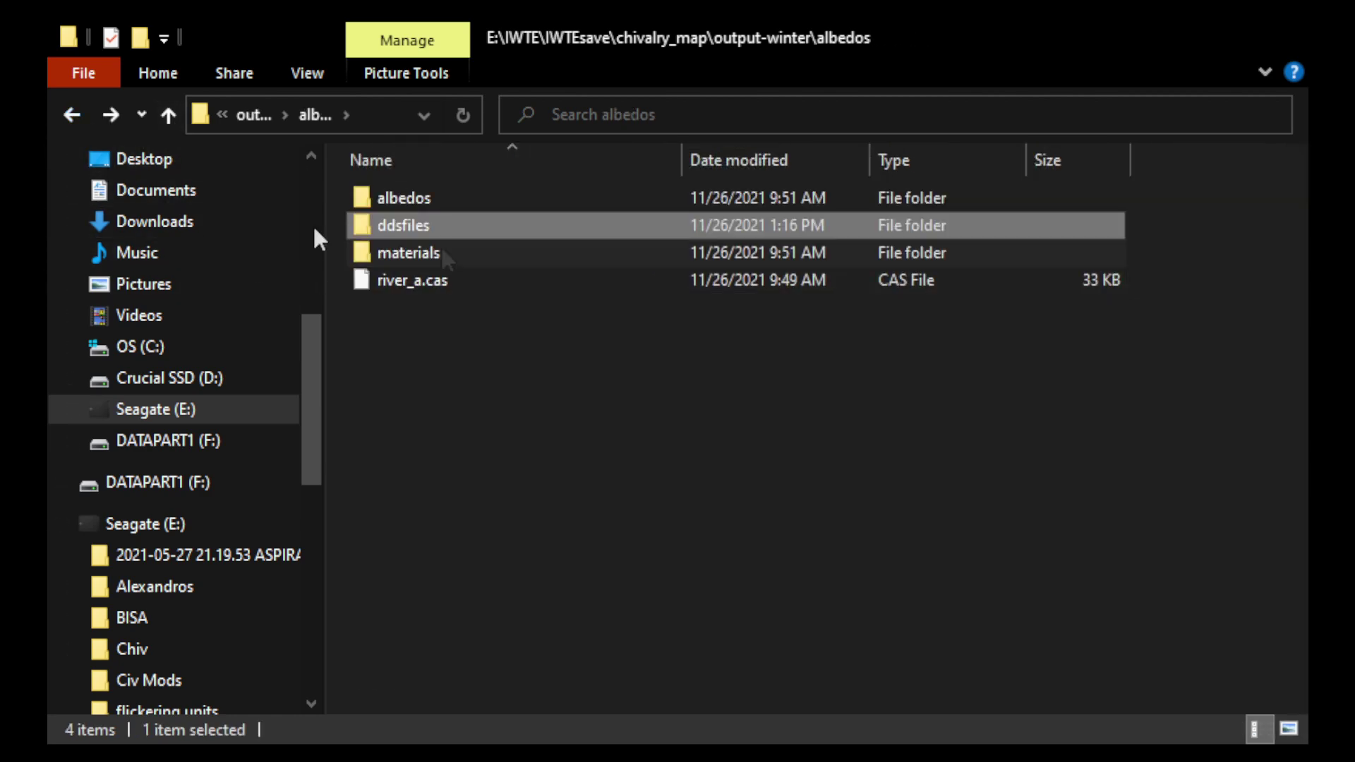
{"action": "left_click", "coordinate": [68, 117]}
{"action": "left_click", "coordinate": [67, 117]}
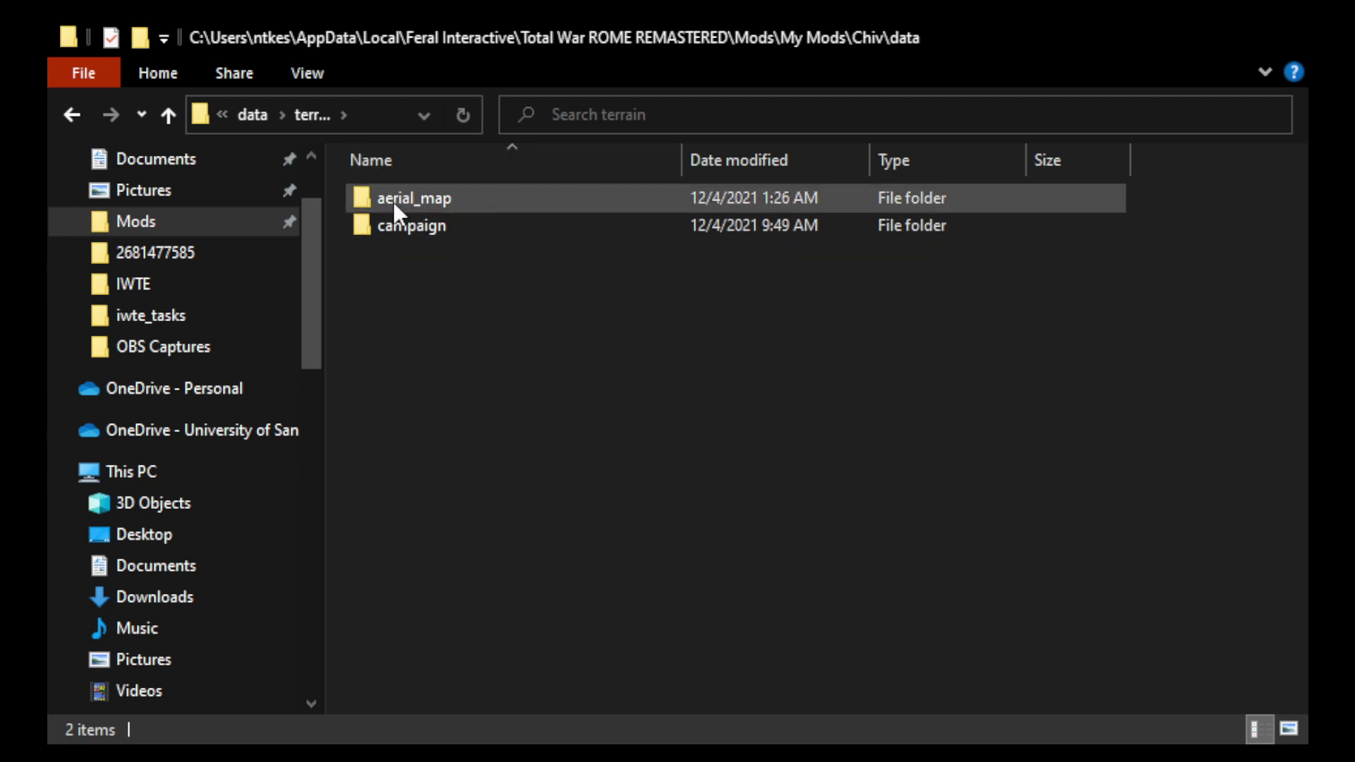
Step: View river_a.cas under aerial_map > tile_models > river_a, then go up to the mod's data folder
{"action": "double_click", "coordinate": [440, 205]}
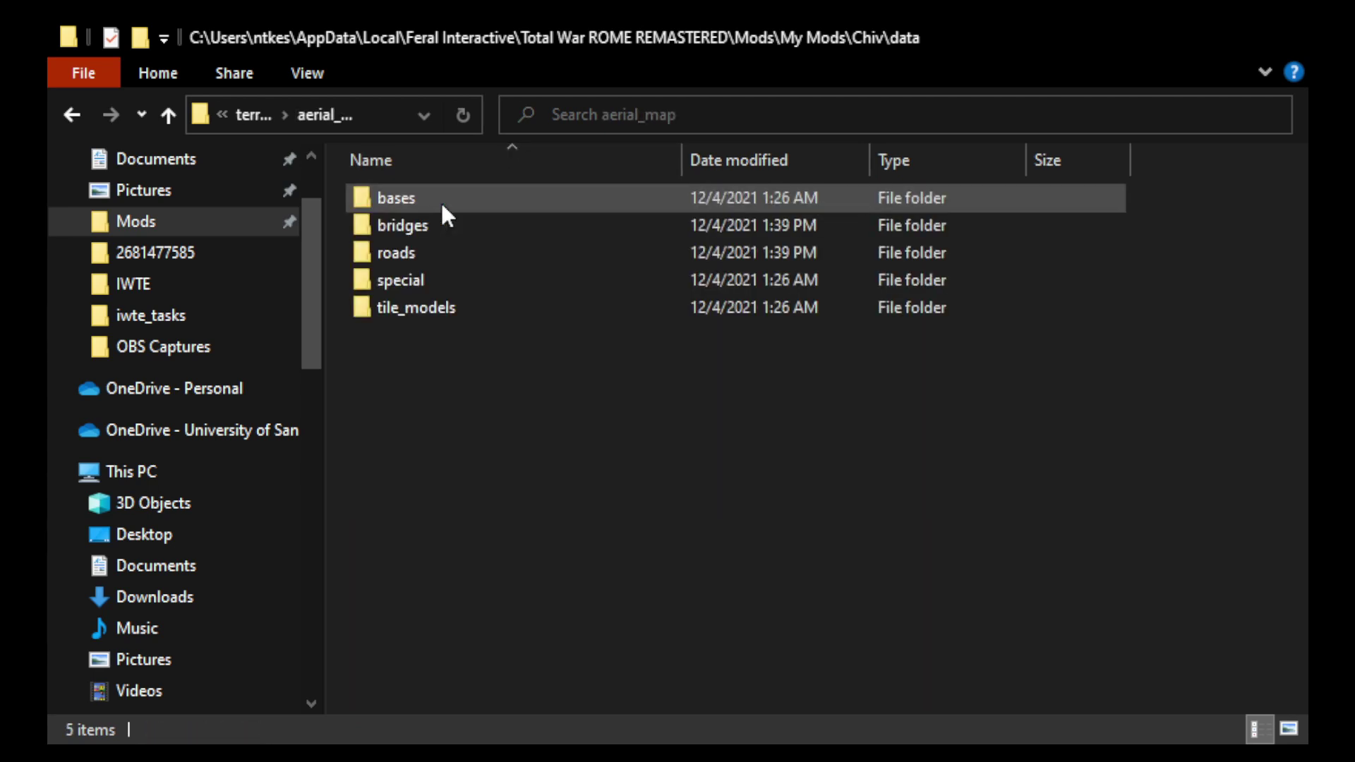
{"action": "double_click", "coordinate": [444, 309]}
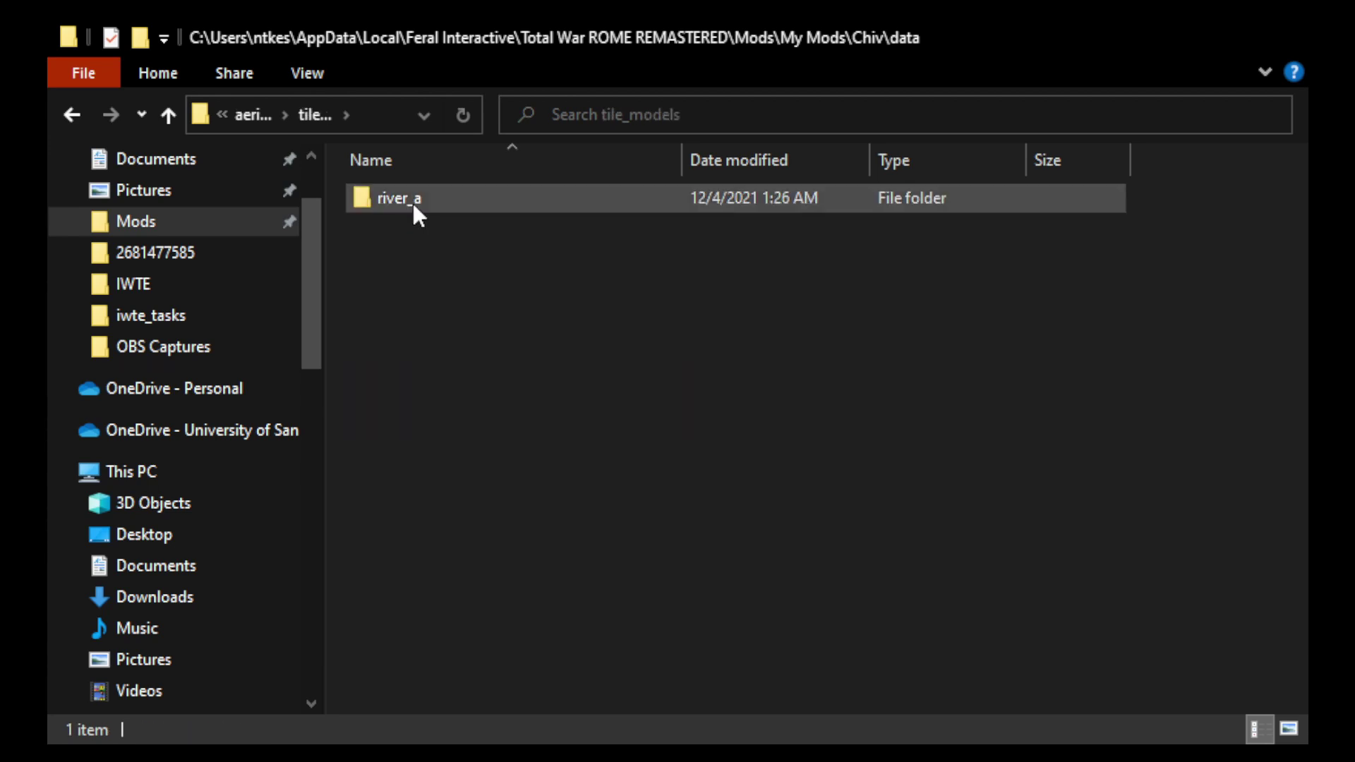
{"action": "double_click", "coordinate": [412, 200]}
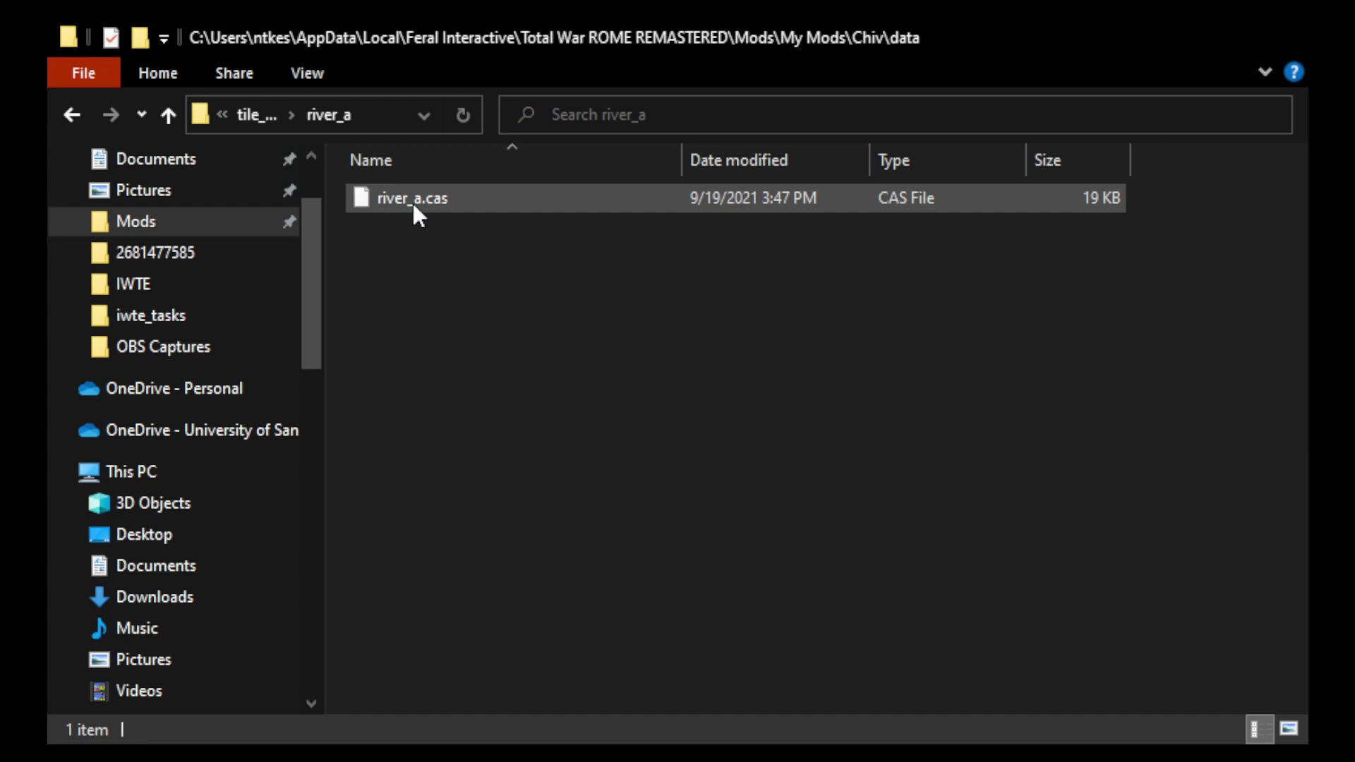
{"action": "left_click", "coordinate": [250, 115]}
{"action": "left_click", "coordinate": [250, 115]}
{"action": "left_click", "coordinate": [252, 115]}
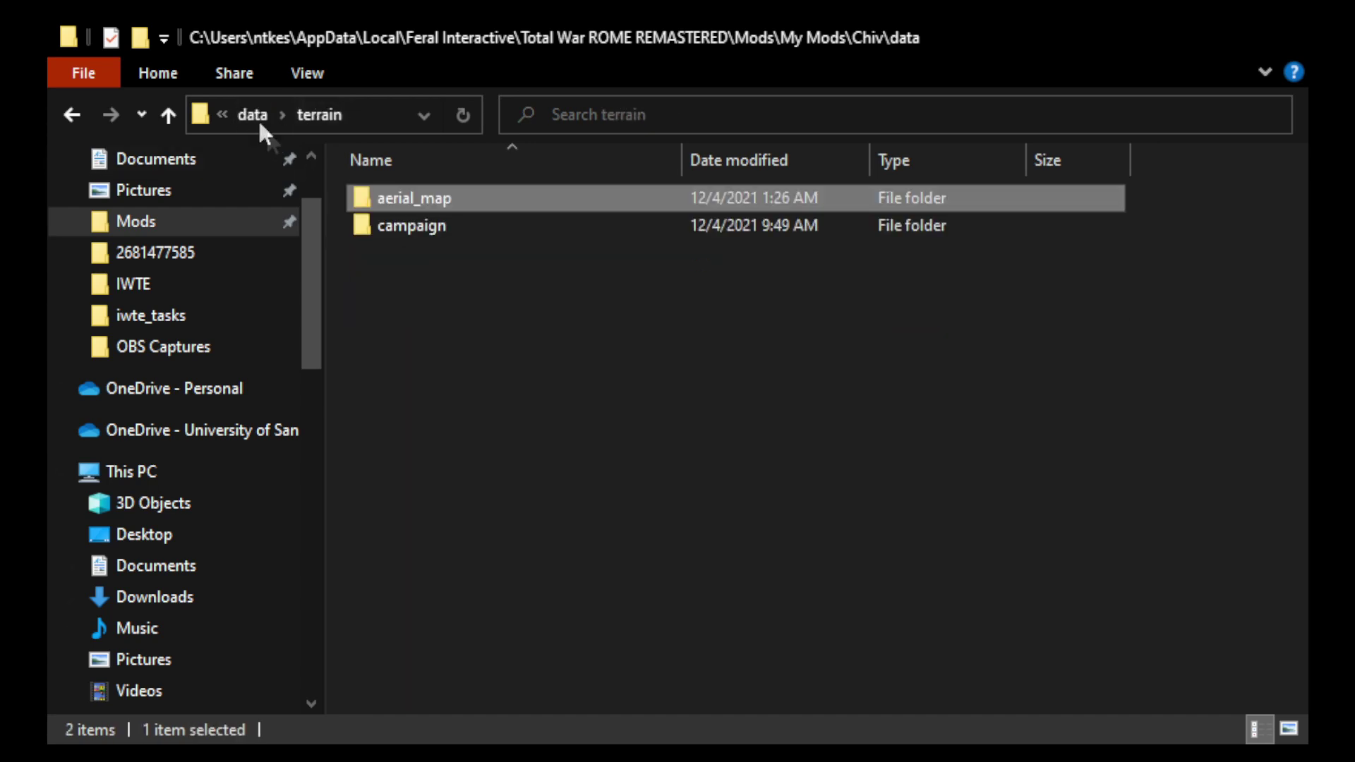
{"action": "left_click", "coordinate": [508, 271]}
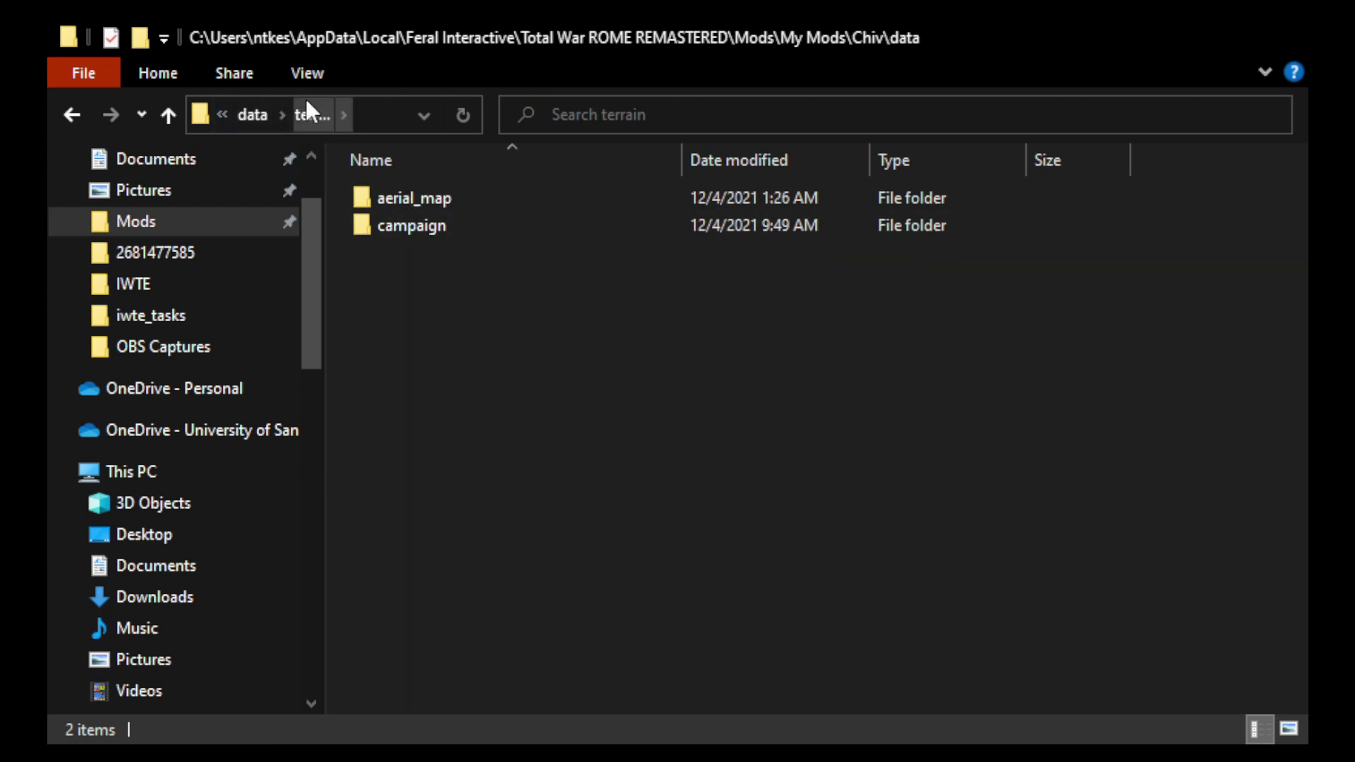
{"action": "left_click", "coordinate": [253, 115]}
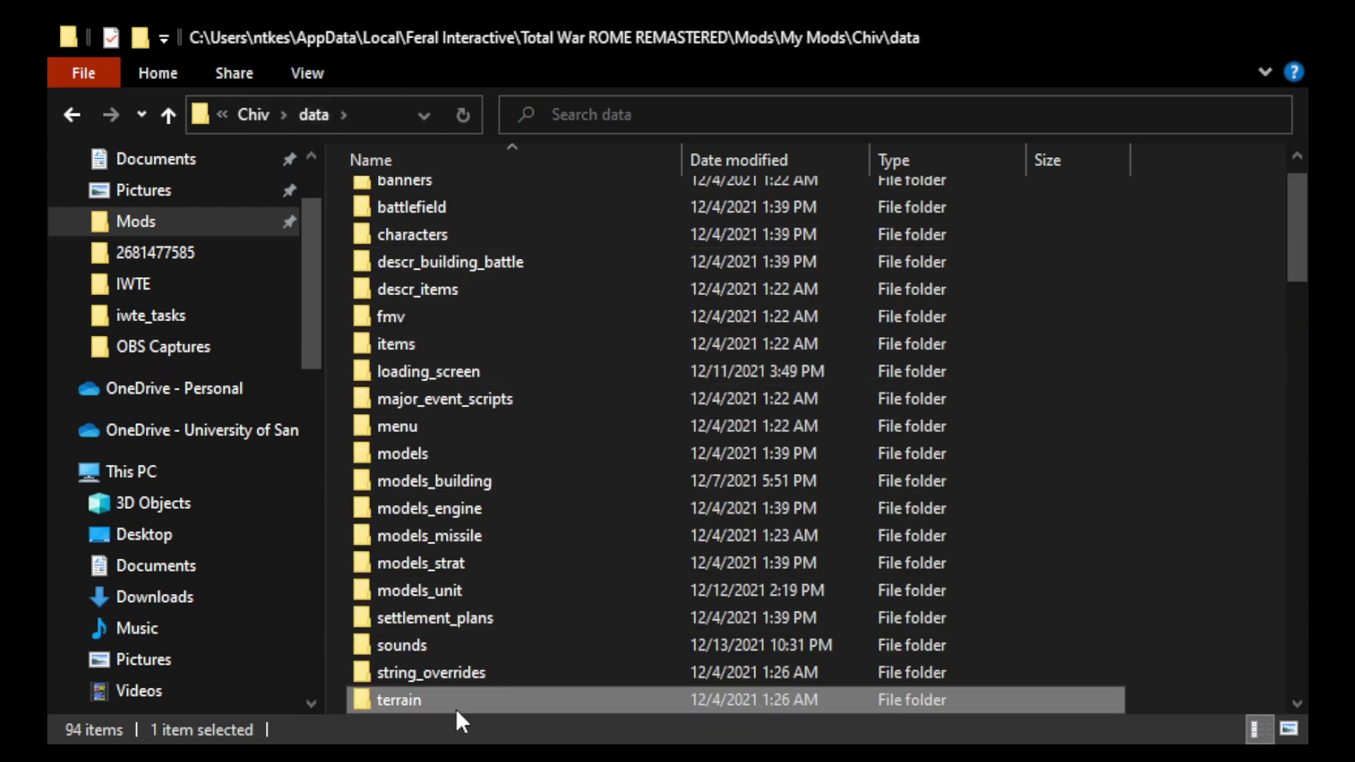
Step: Reopen terrain > aerial_map > tile_models > river_a, then return up to the terrain folder
{"action": "double_click", "coordinate": [441, 687]}
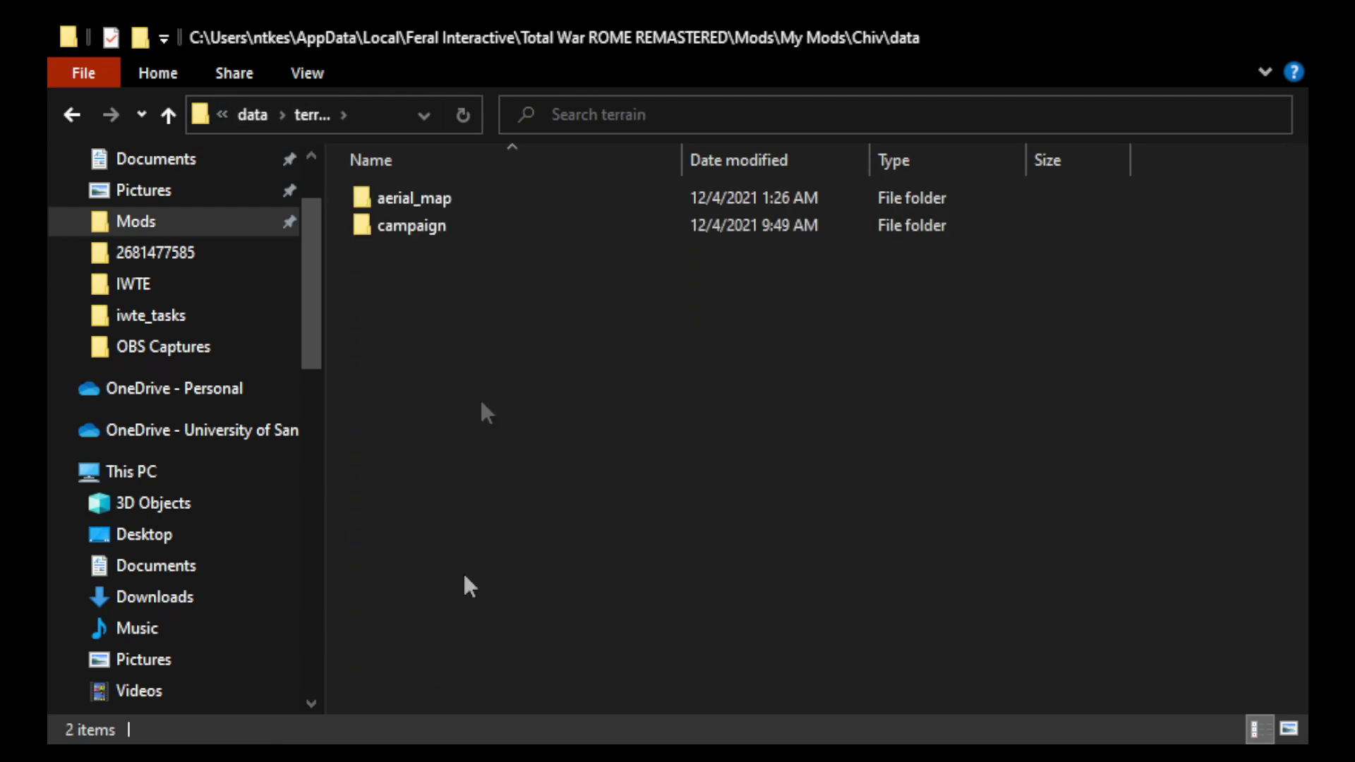
{"action": "double_click", "coordinate": [418, 192]}
{"action": "double_click", "coordinate": [425, 302]}
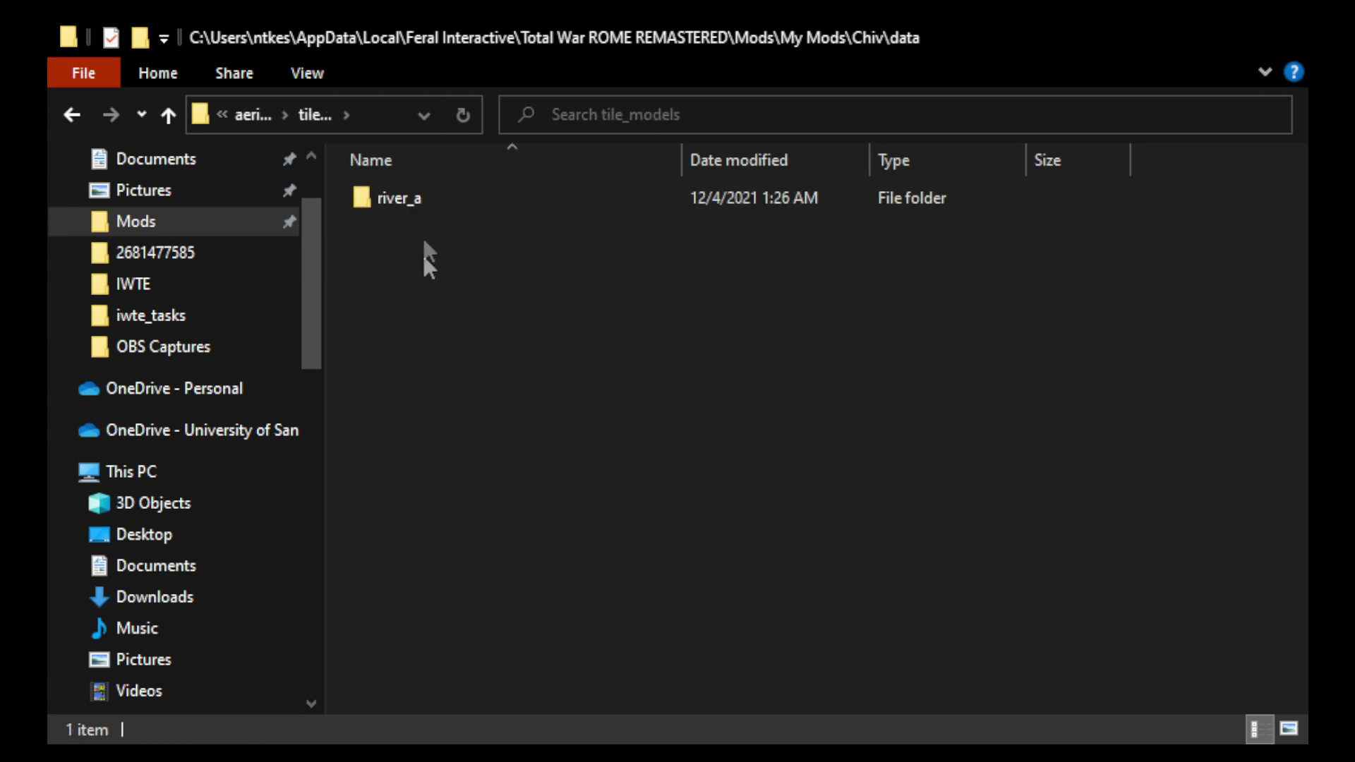
{"action": "double_click", "coordinate": [424, 206]}
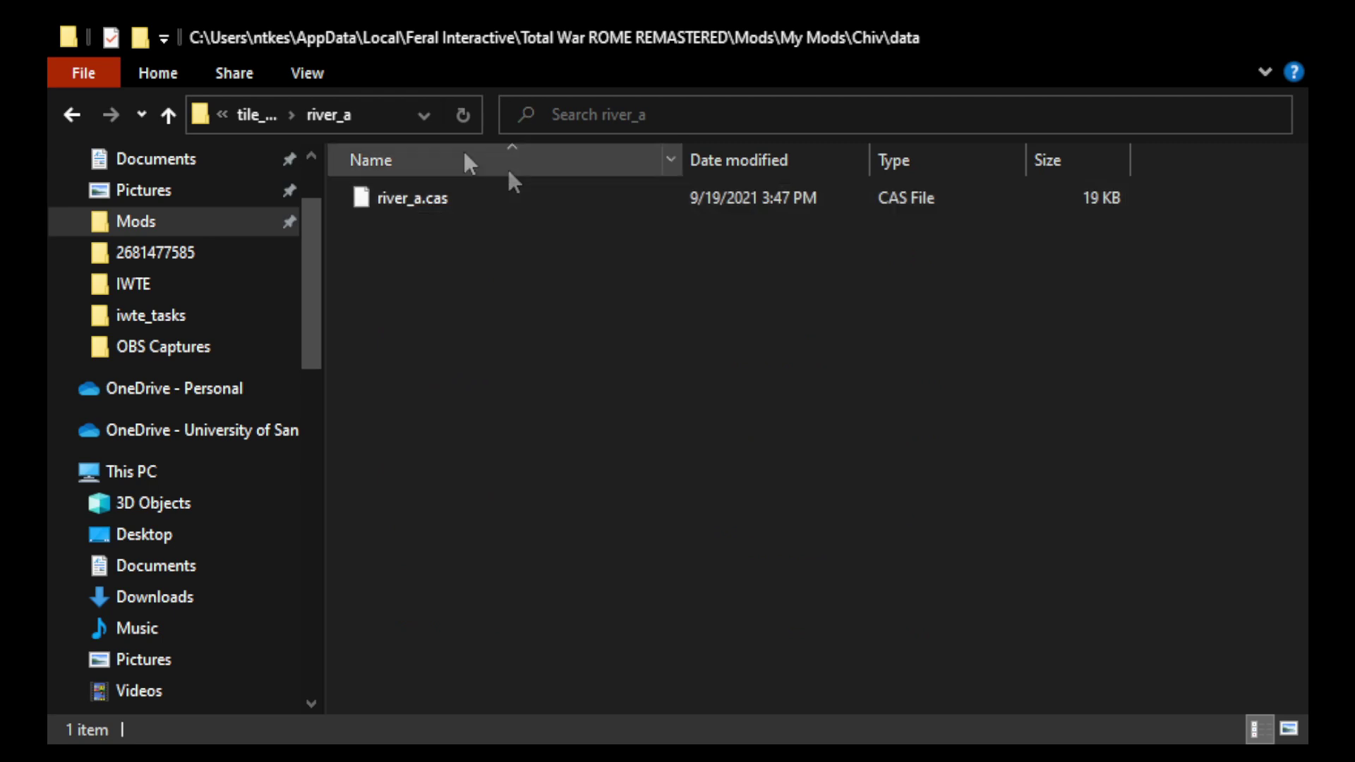
{"action": "left_click", "coordinate": [250, 115]}
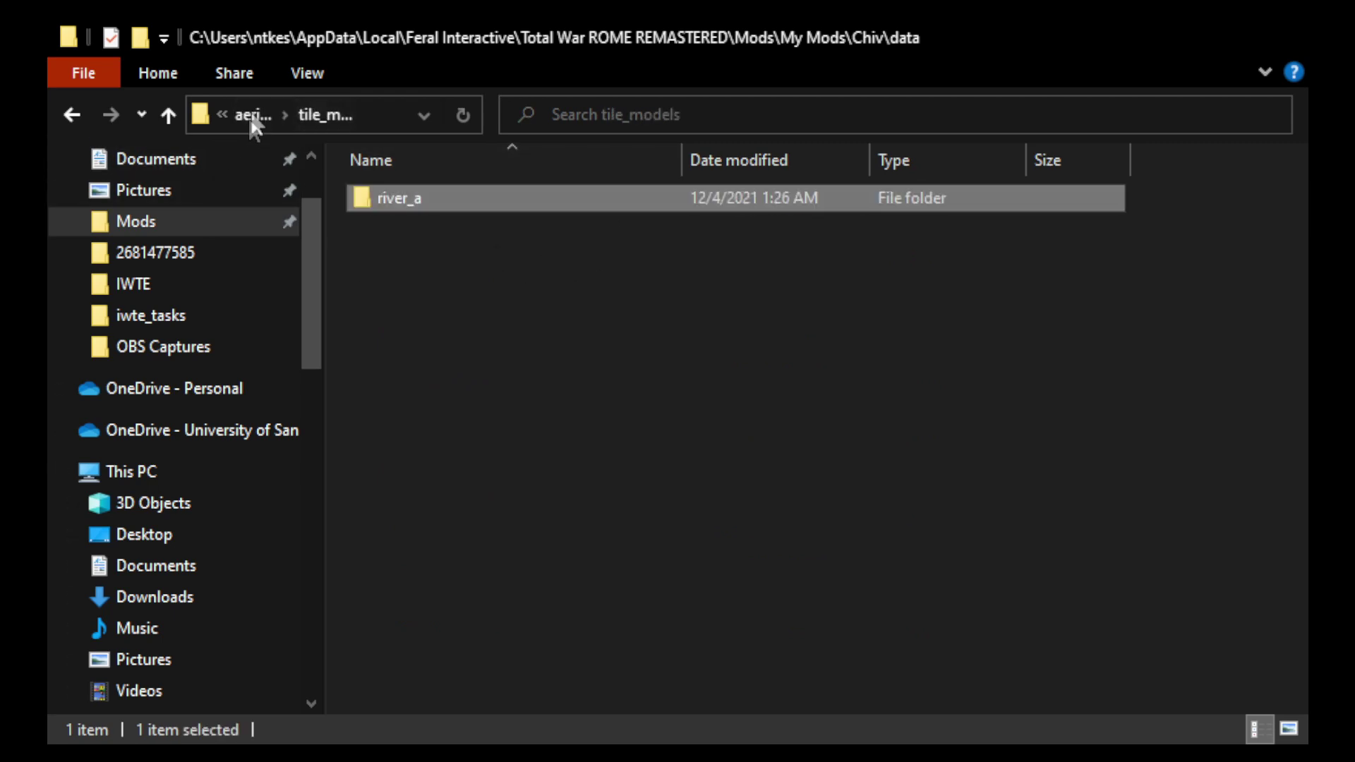
{"action": "left_click", "coordinate": [250, 115]}
{"action": "left_click", "coordinate": [251, 113]}
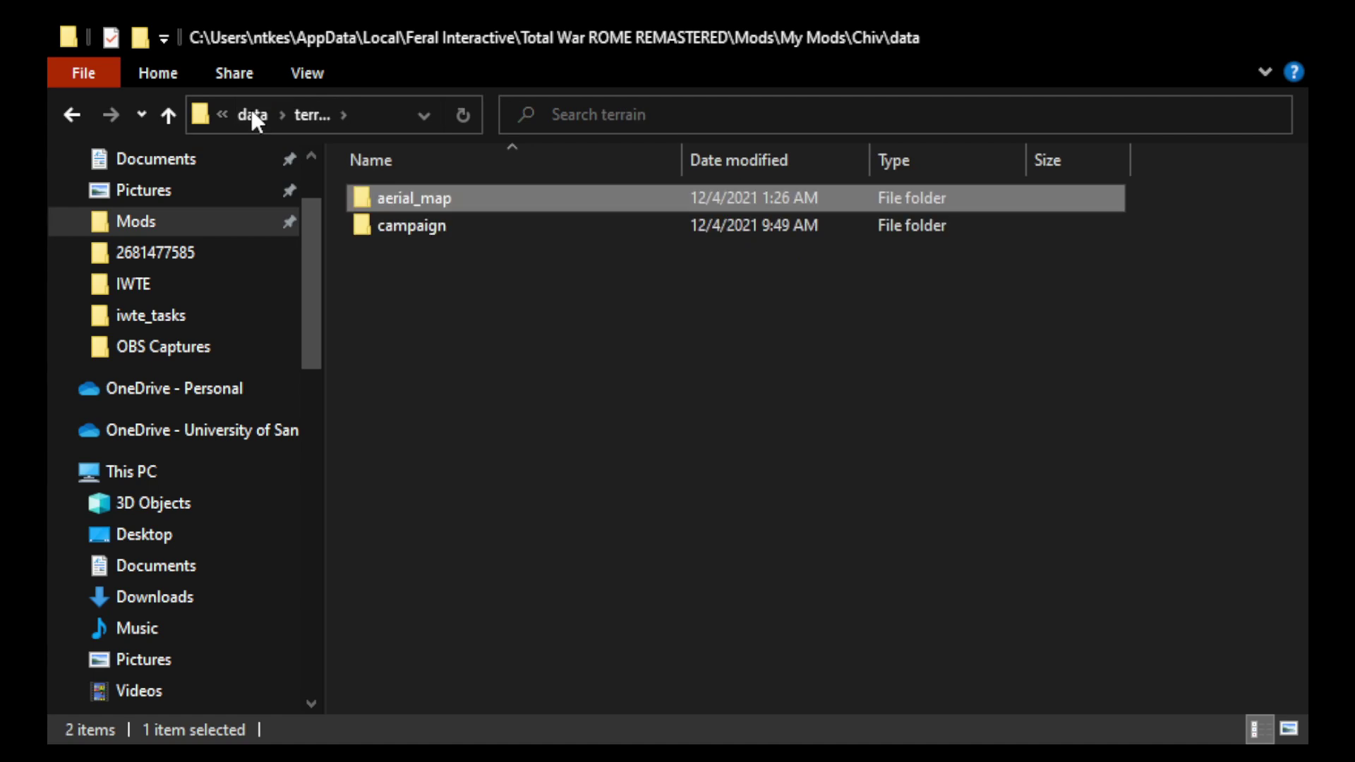
Step: Open campaign > base > coastline to see coastline.cas, then view the 117 models in pieces
{"action": "double_click", "coordinate": [405, 231]}
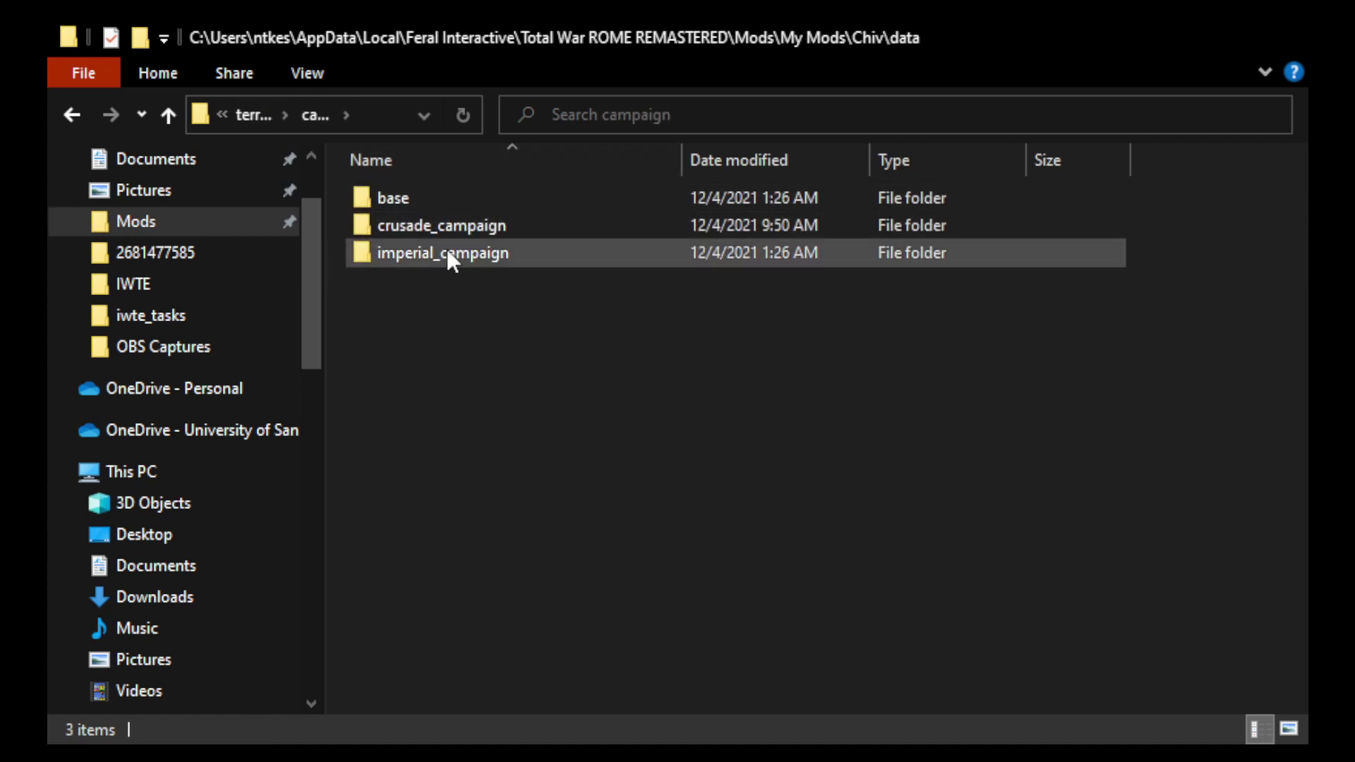
{"action": "double_click", "coordinate": [433, 206]}
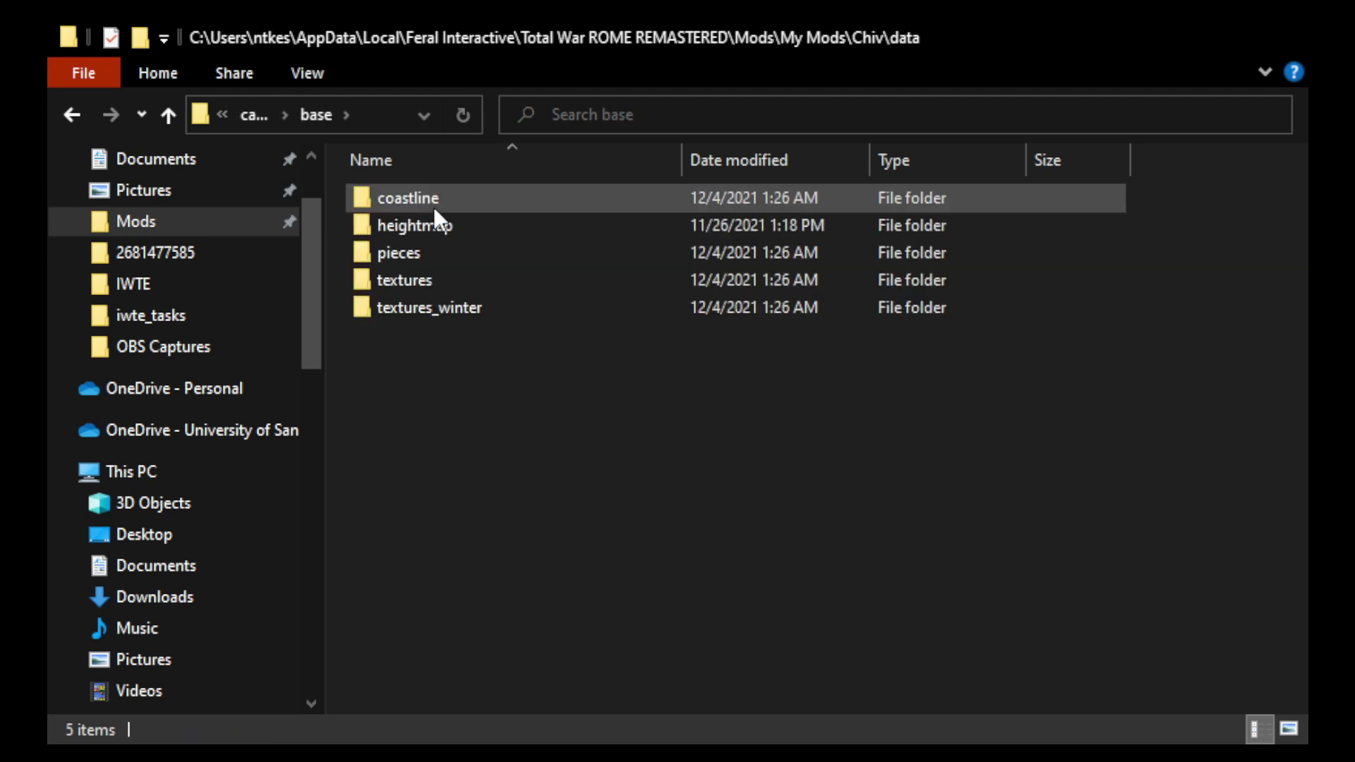
{"action": "double_click", "coordinate": [433, 206]}
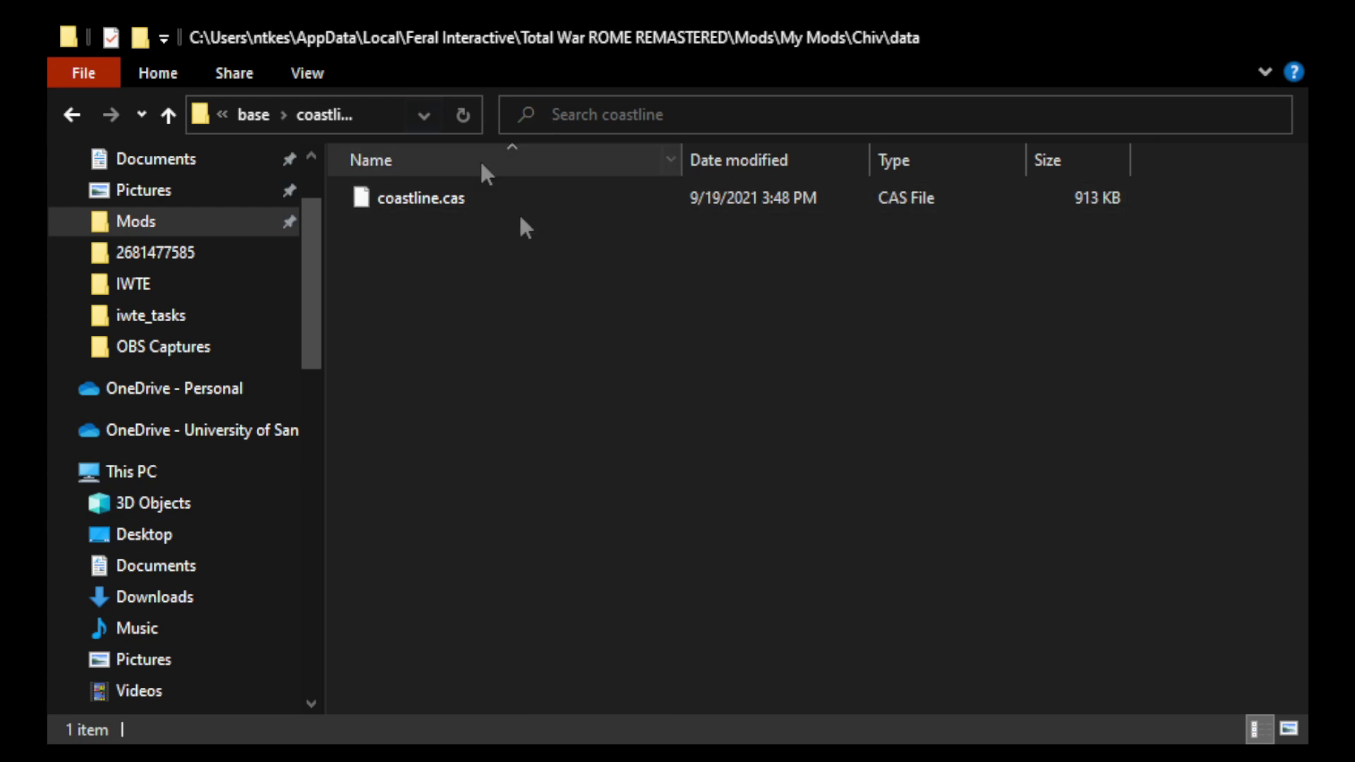
{"action": "left_click", "coordinate": [256, 118]}
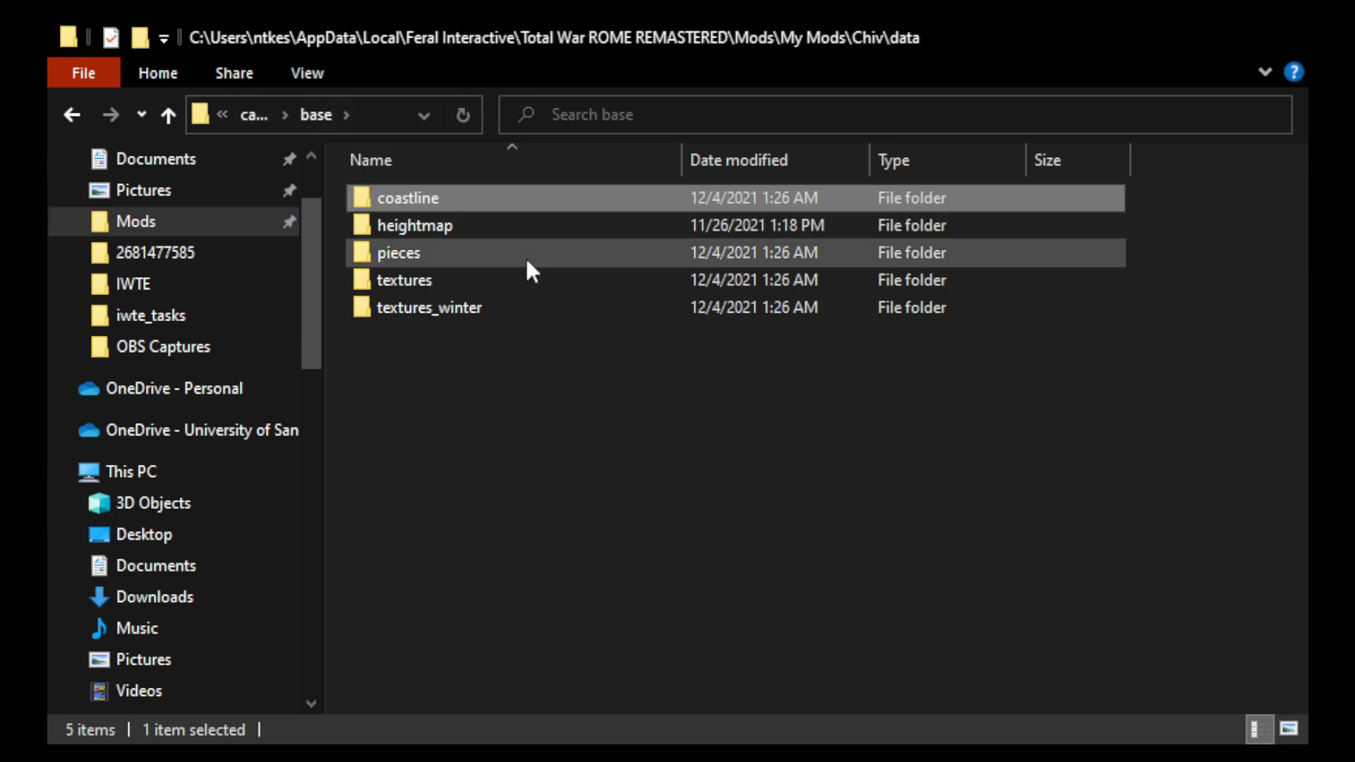
{"action": "double_click", "coordinate": [459, 260]}
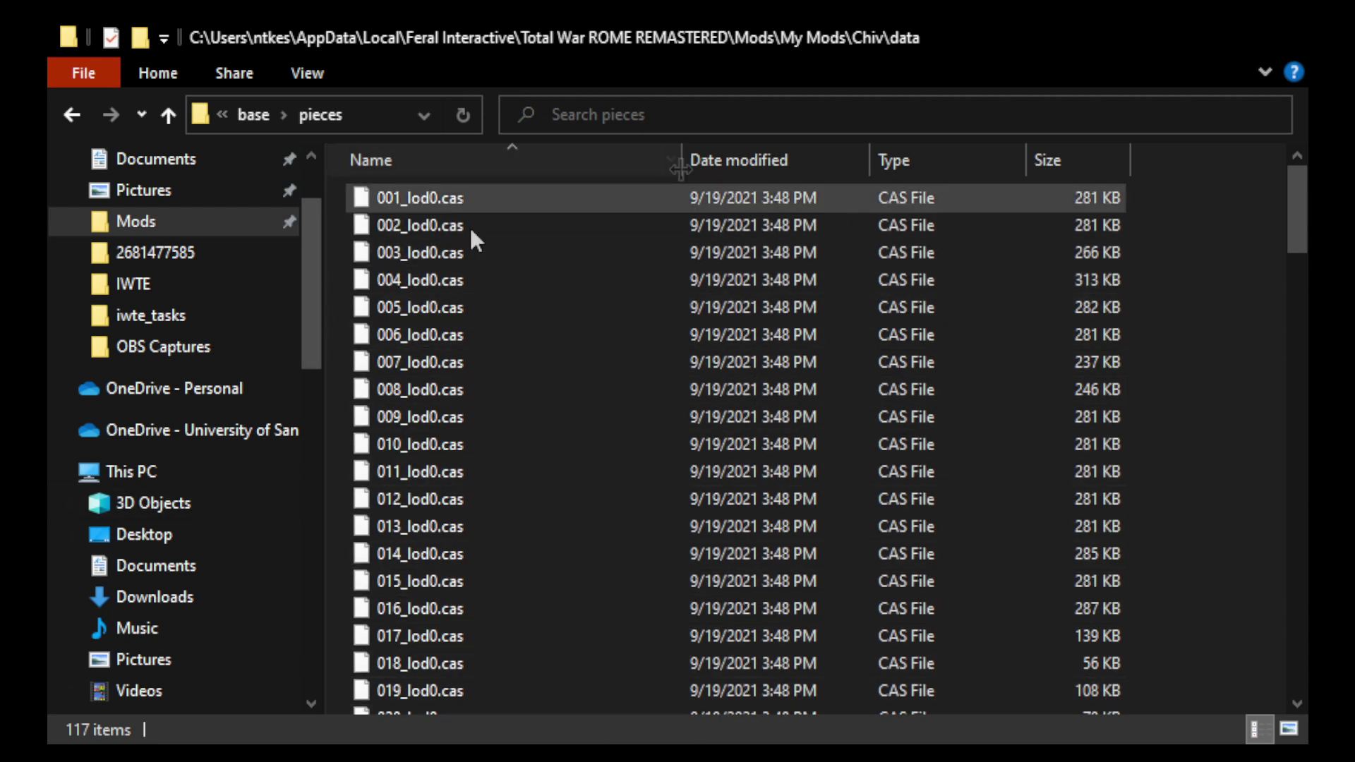
{"action": "left_click", "coordinate": [252, 115]}
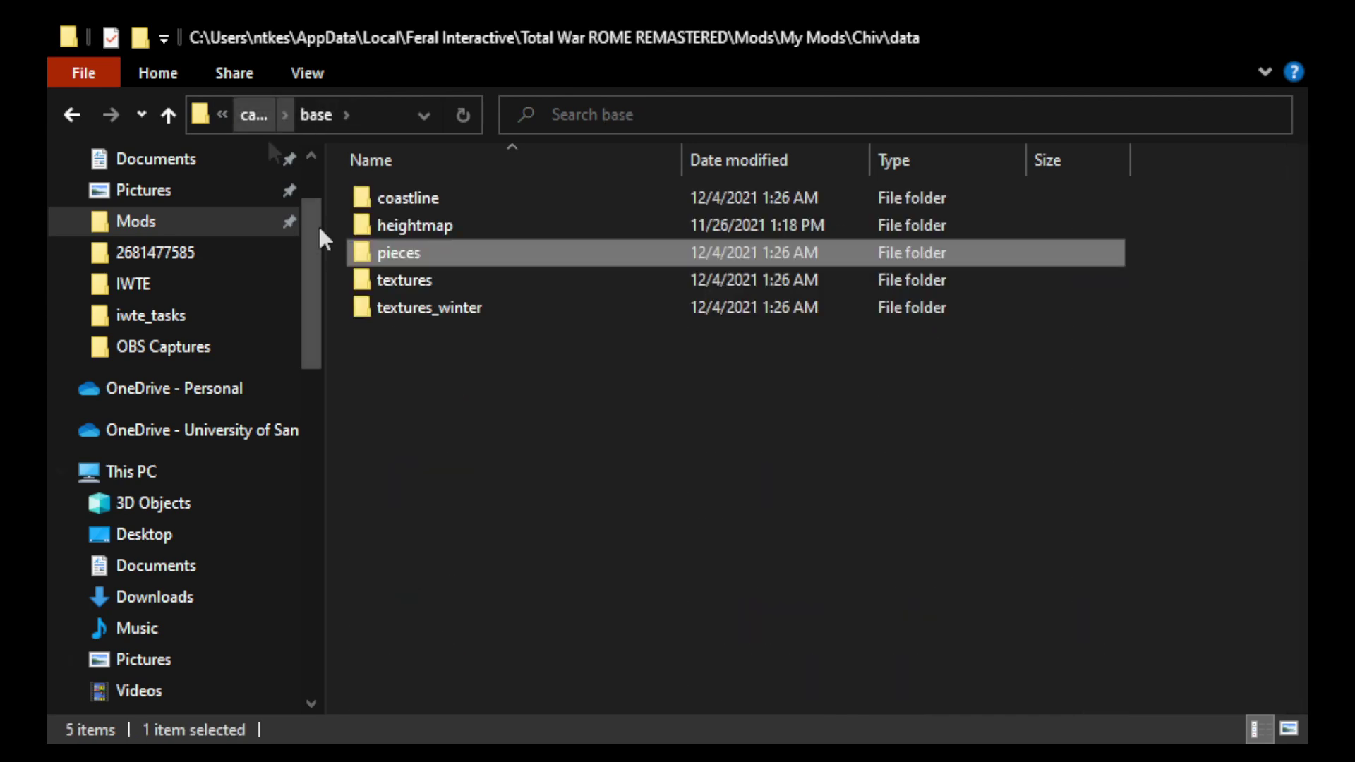
Step: Look through base's textures and textures_winter folders (234 files each), then return to campaign
{"action": "double_click", "coordinate": [395, 283]}
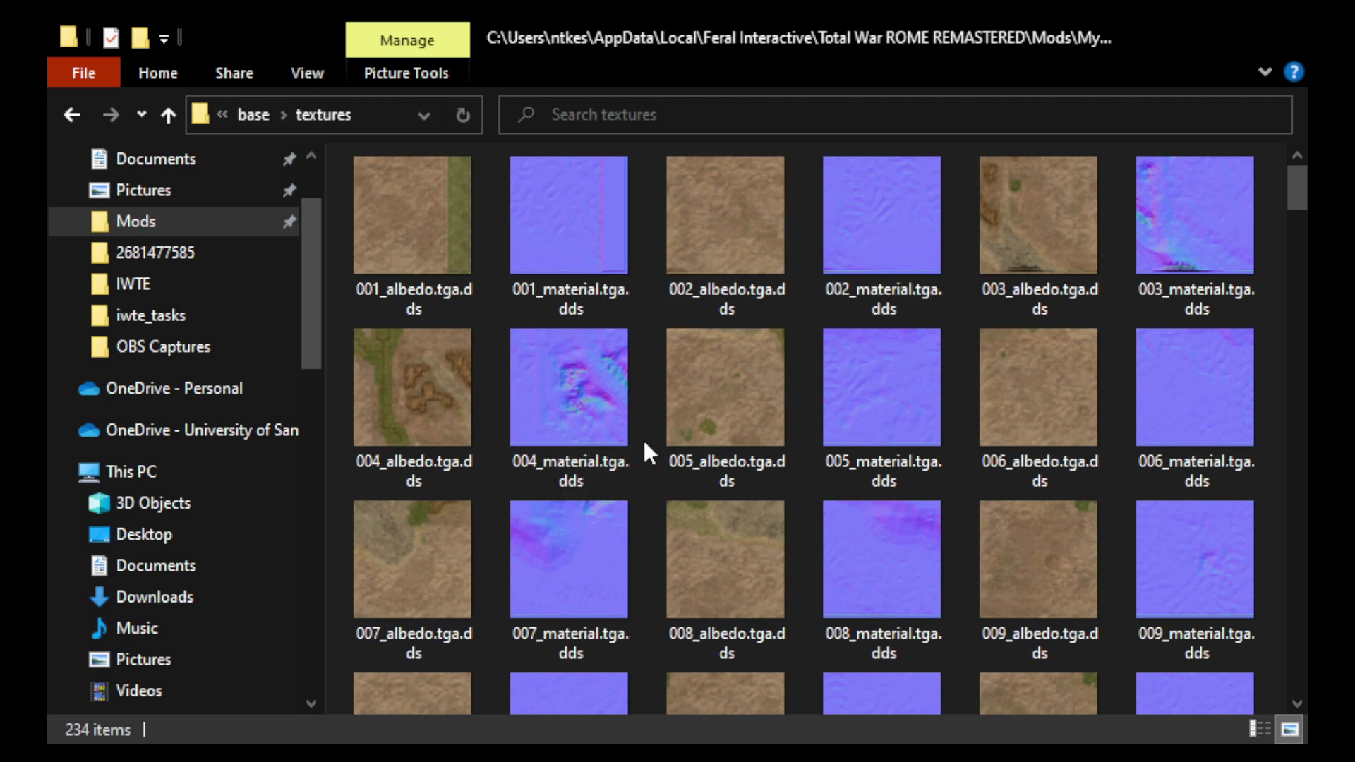
{"action": "left_click", "coordinate": [248, 114]}
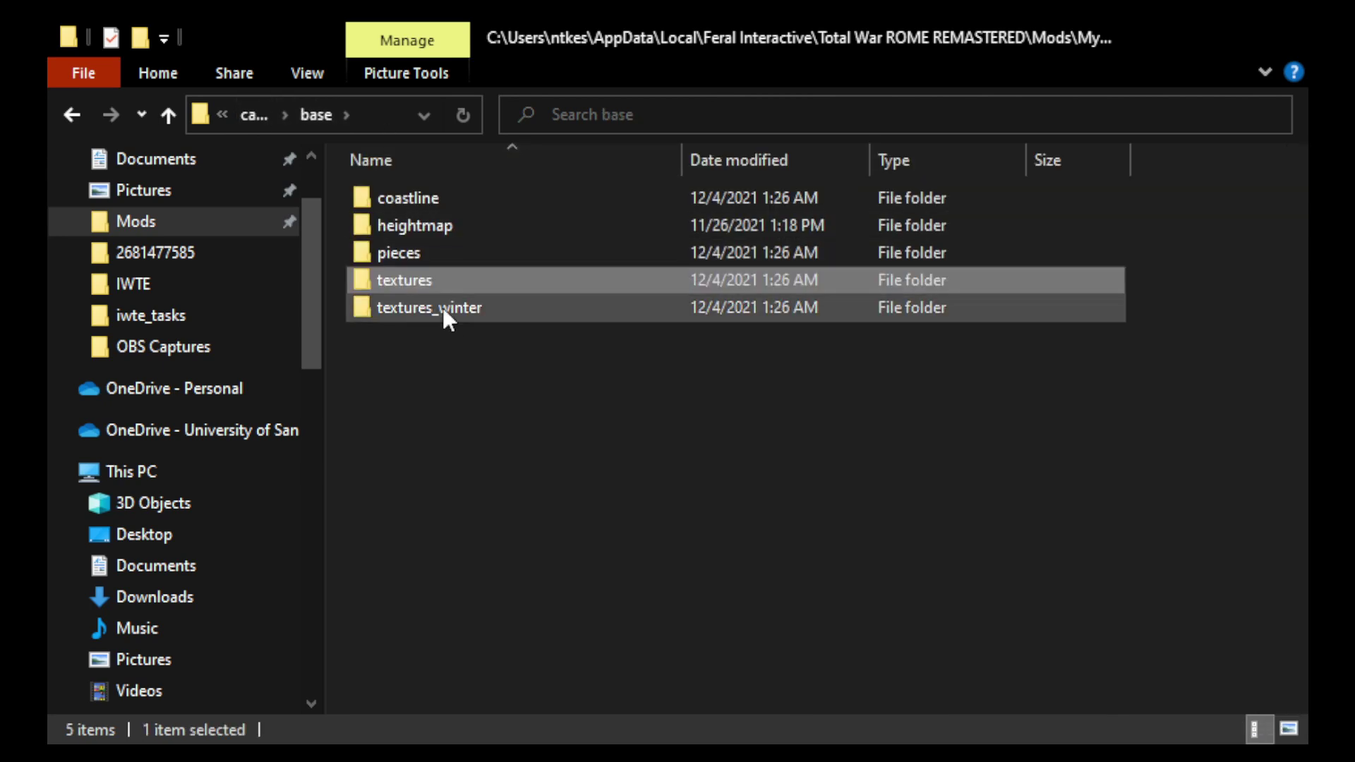
{"action": "double_click", "coordinate": [443, 307]}
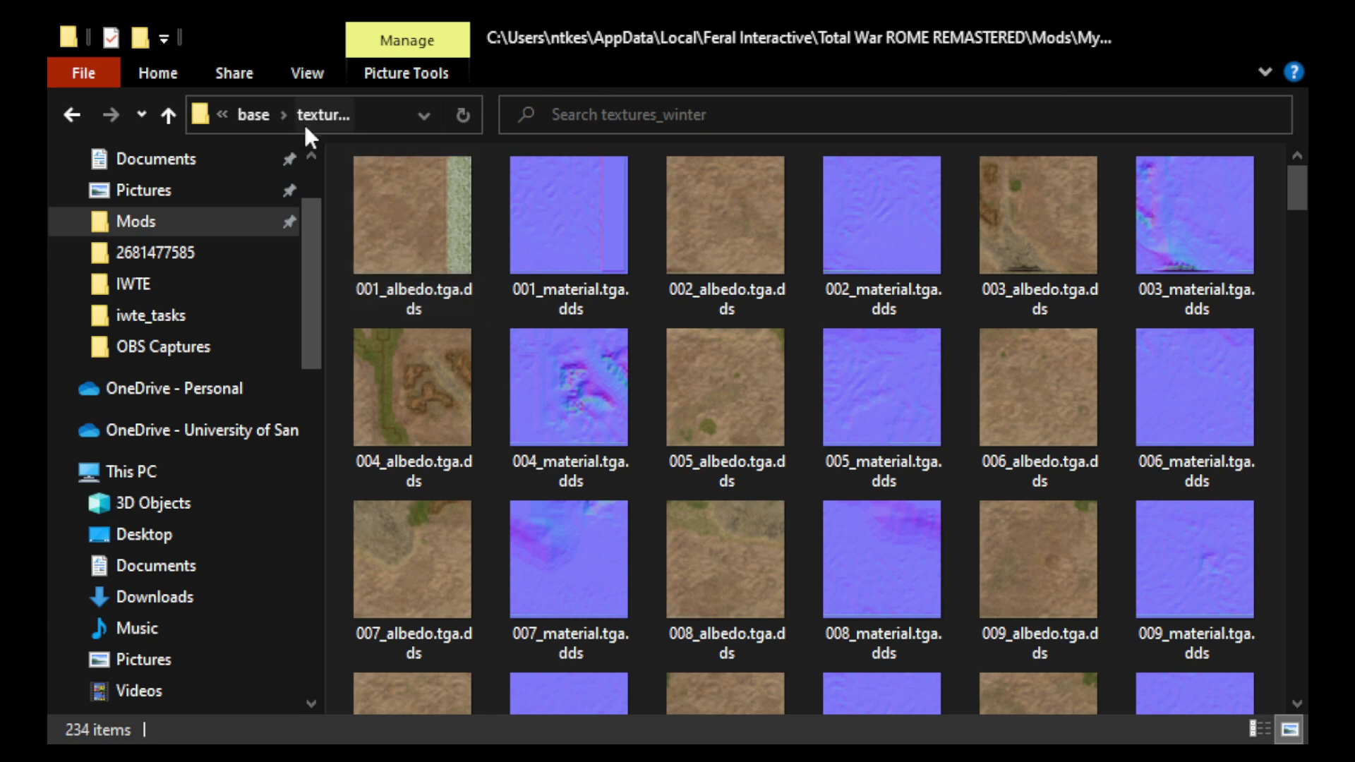
{"action": "left_click", "coordinate": [252, 114]}
{"action": "left_click", "coordinate": [264, 115]}
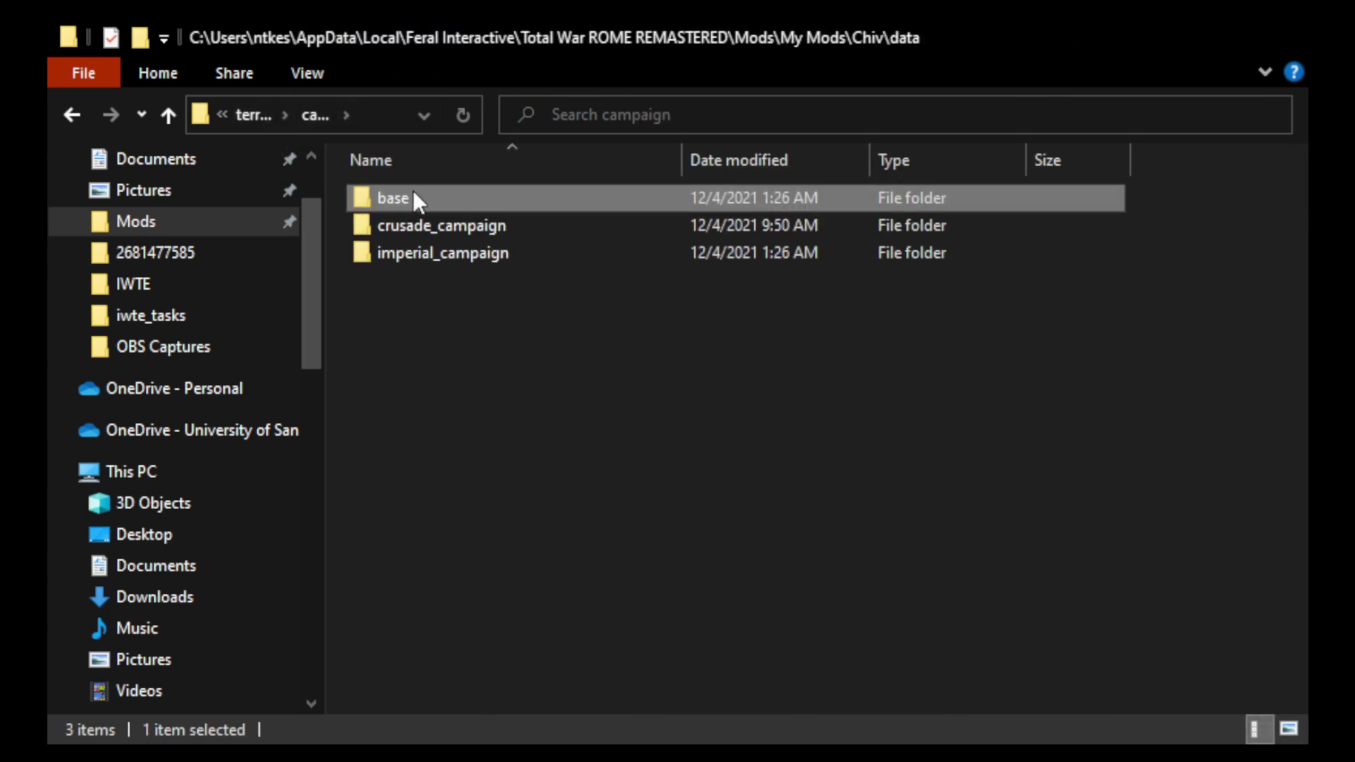
Step: Go back up to the Chiv mod's data\terrain folder, showing the aerial_map and campaign subfolders
{"action": "left_click", "coordinate": [244, 104]}
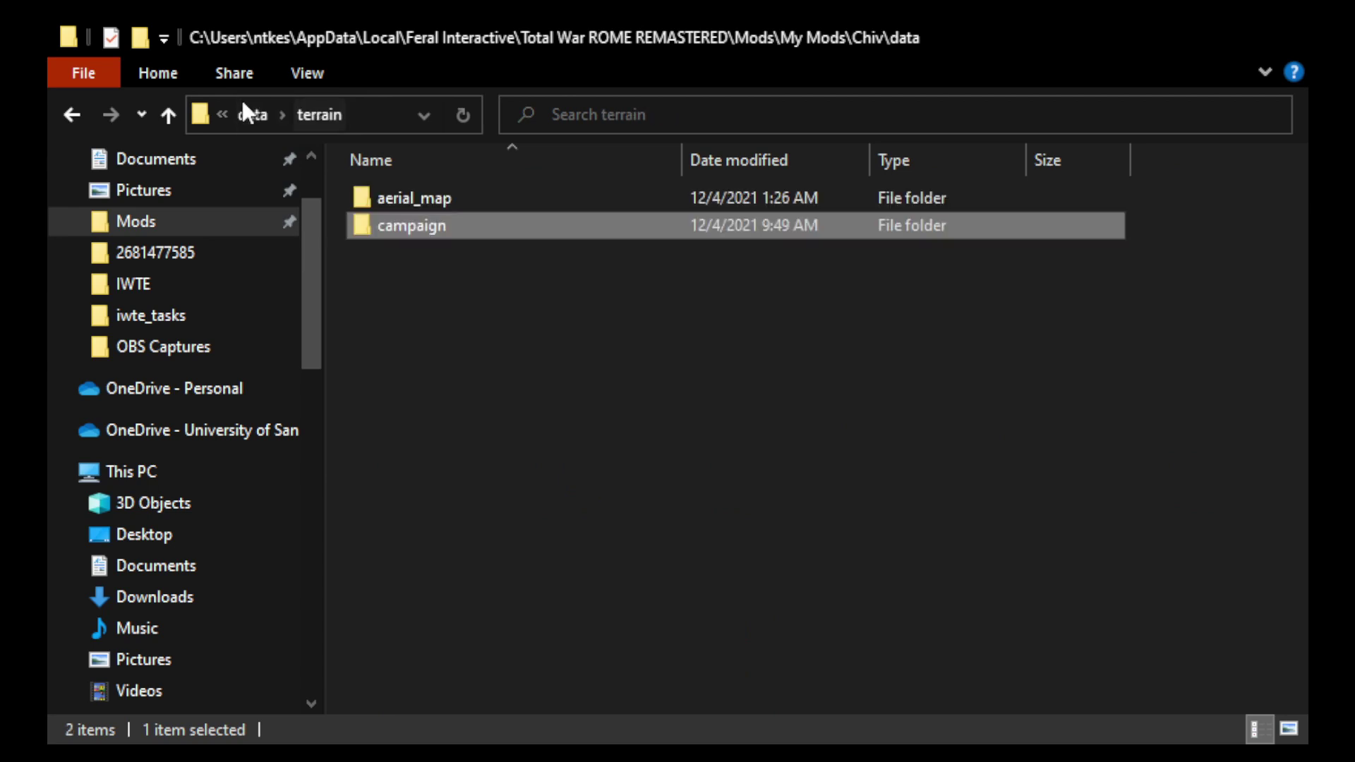